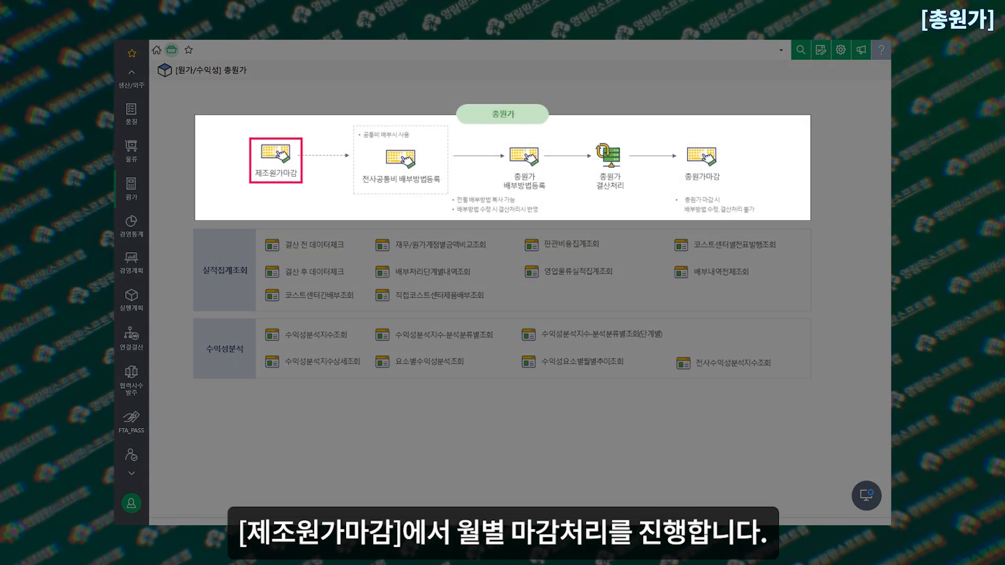
Open 전사공통비 배부방법등록 from the 총원가 process map and select stage 1, 전사공통코스트센터 배부방법등록(New)
left_click(275, 157)
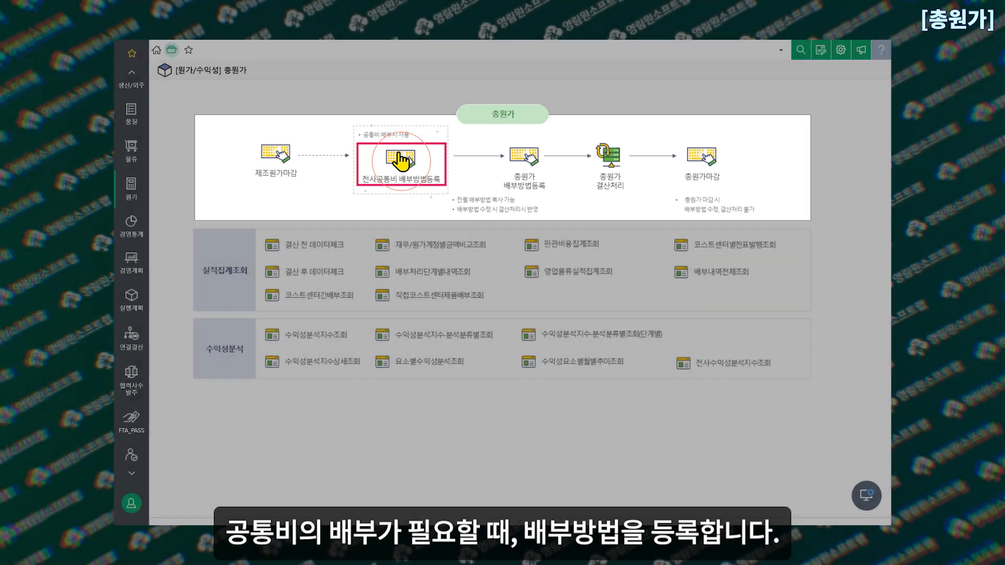
left_click(401, 162)
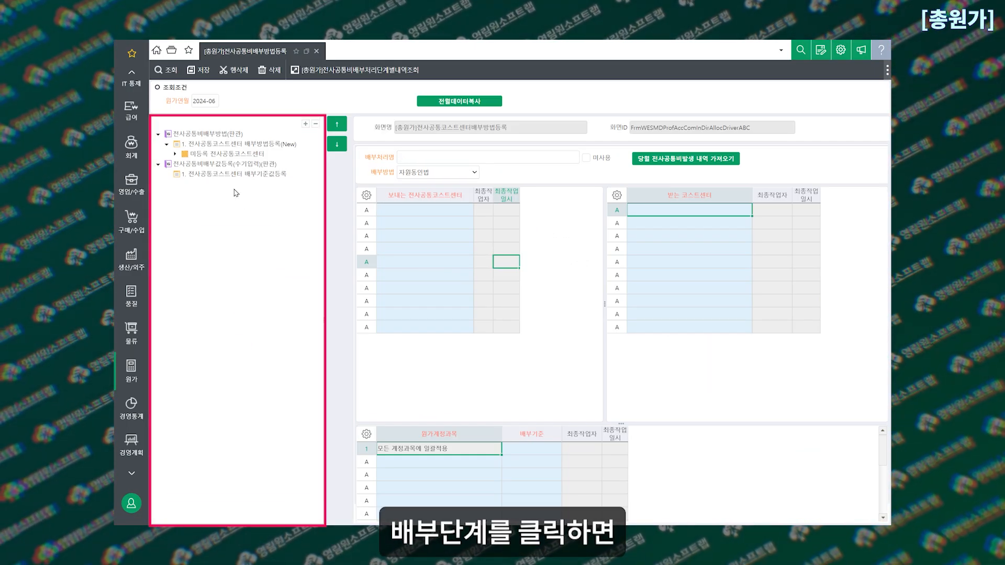
left_click(217, 145)
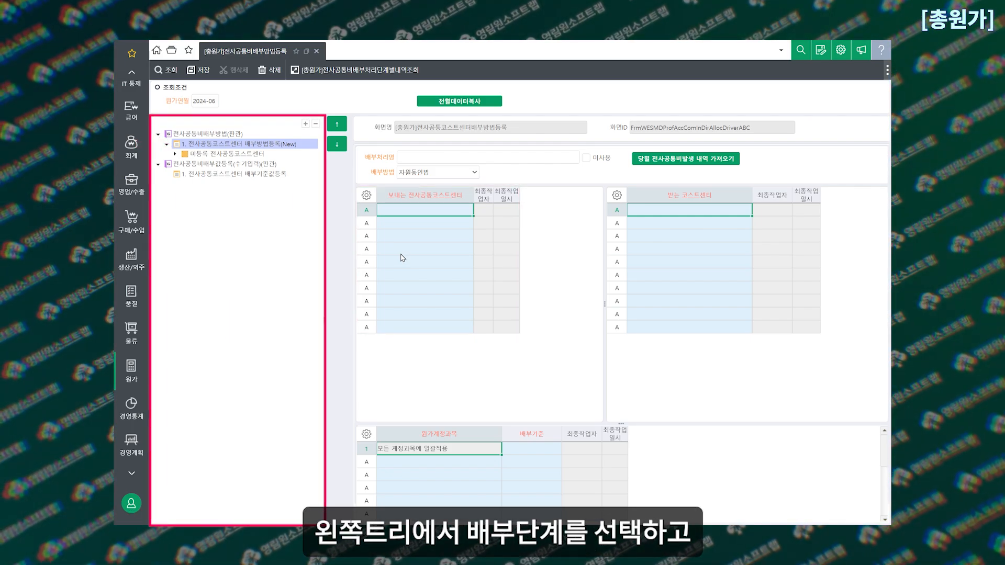
Enter "공통비 배부" as the 배부처리명 of the new allocation
left_click(430, 156)
type("공통비")
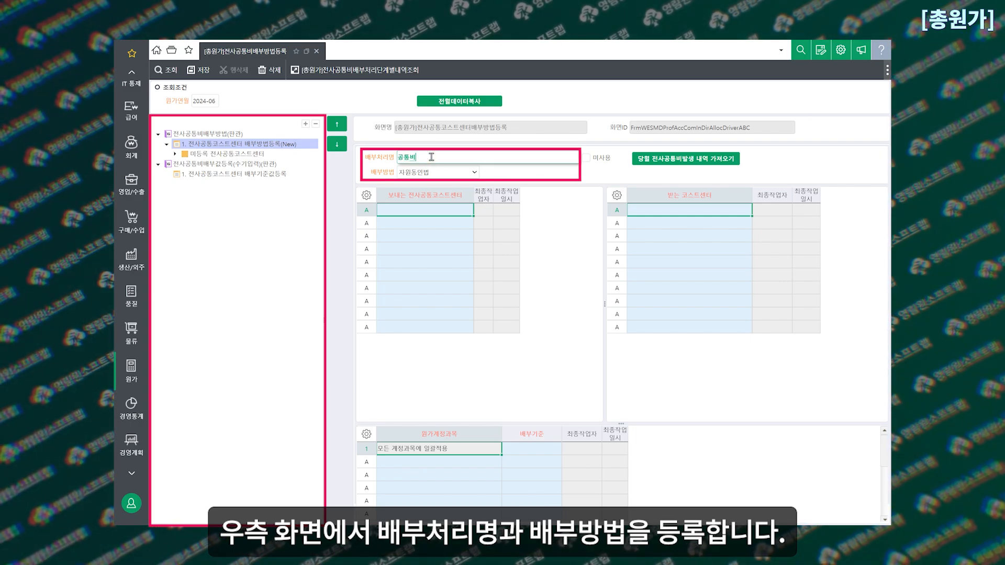
type(" 뱁부")
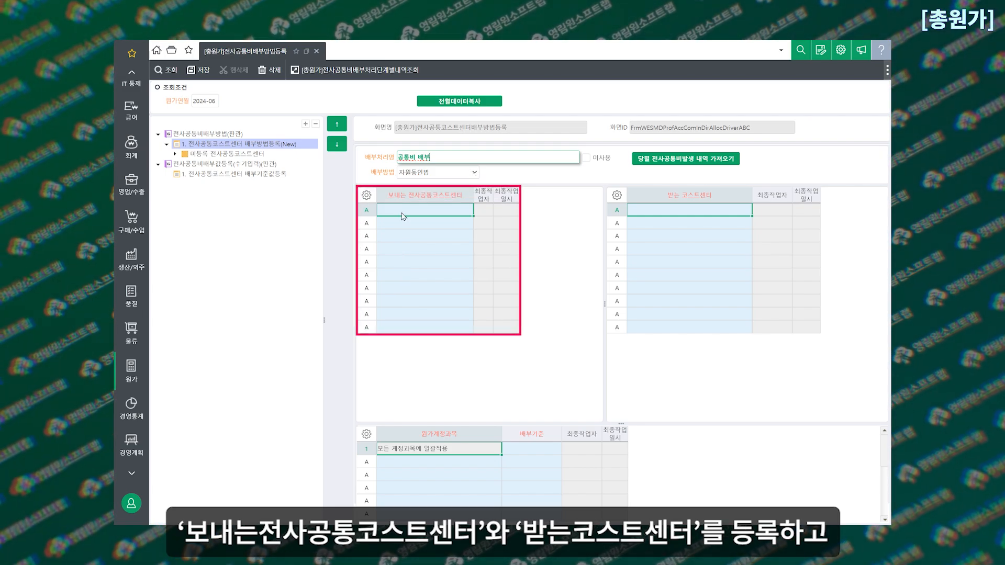
Look over the 보내는 전사공통코스트센터 and 받는 코스트센터 grids and expand 미등록 전사공통코스트센터 under stage 1
left_click(403, 216)
left_click(694, 211)
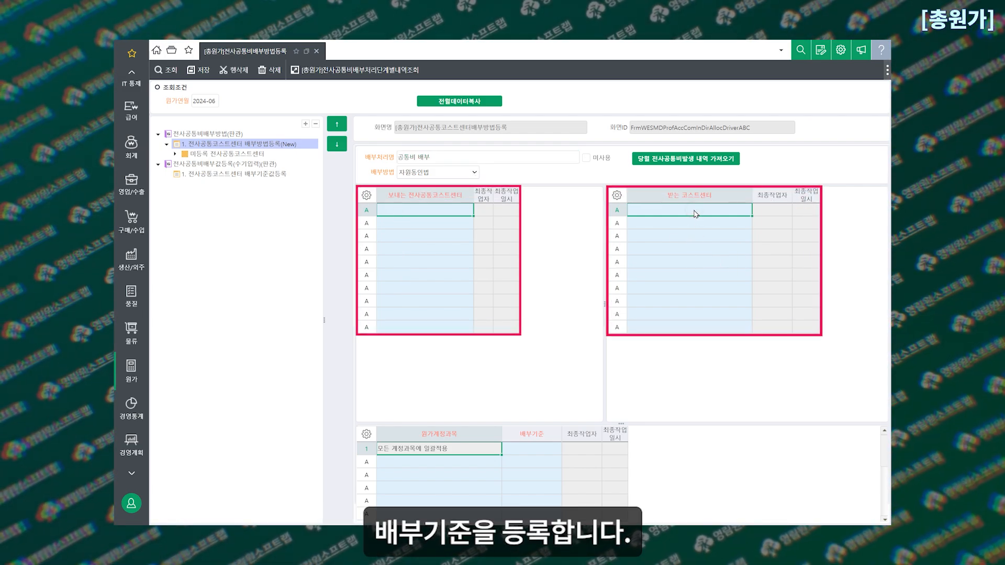
left_click(408, 212)
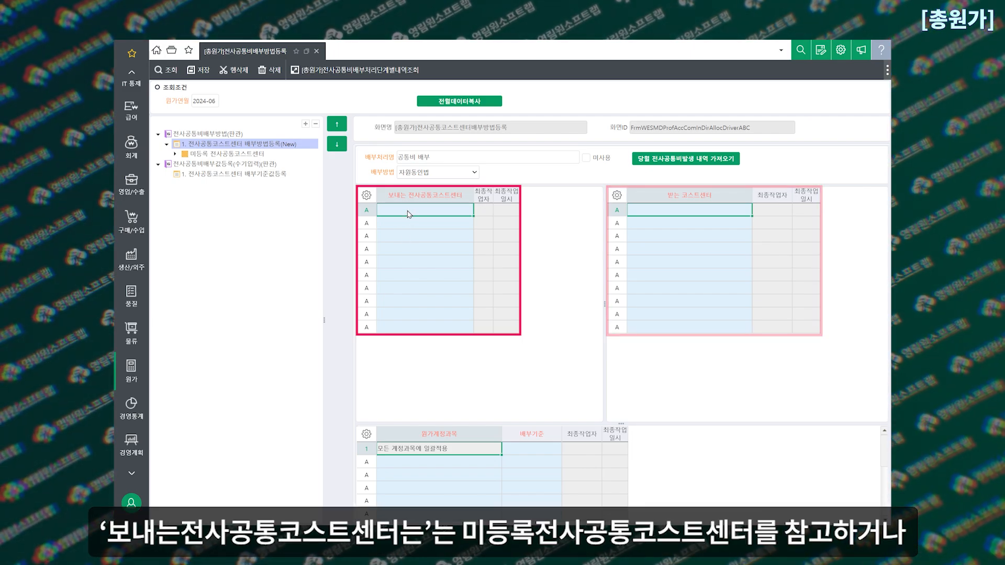
left_click(175, 155)
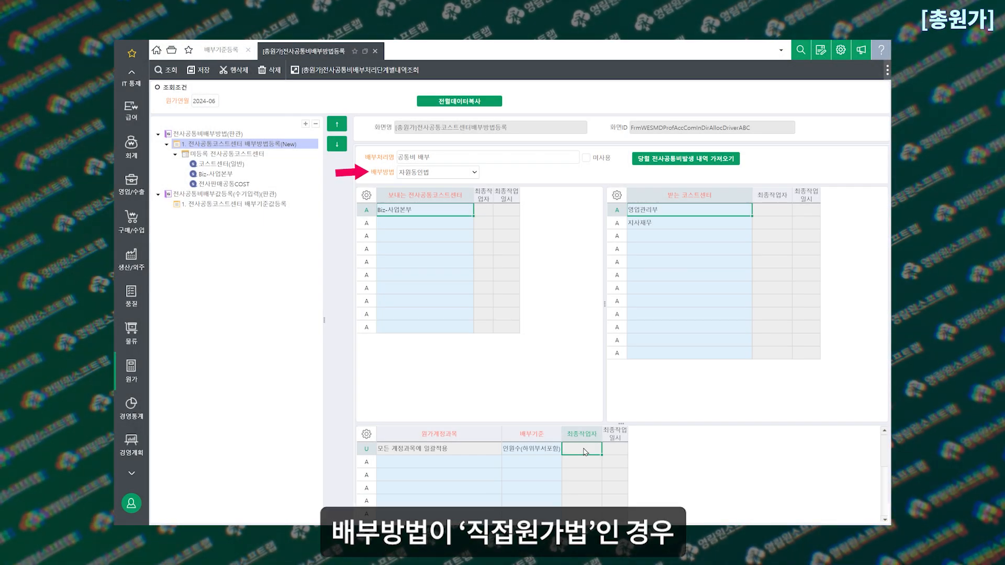
Switch the 배부방법 to 직접원가법, change it to 정율법, and go to the 비율 entry for 지사재무
left_click(475, 172)
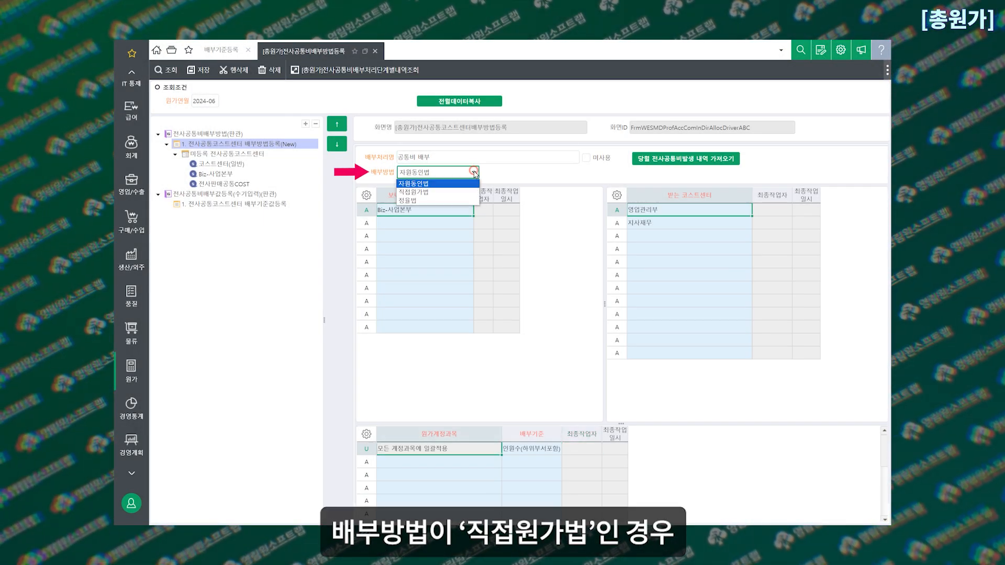
left_click(414, 192)
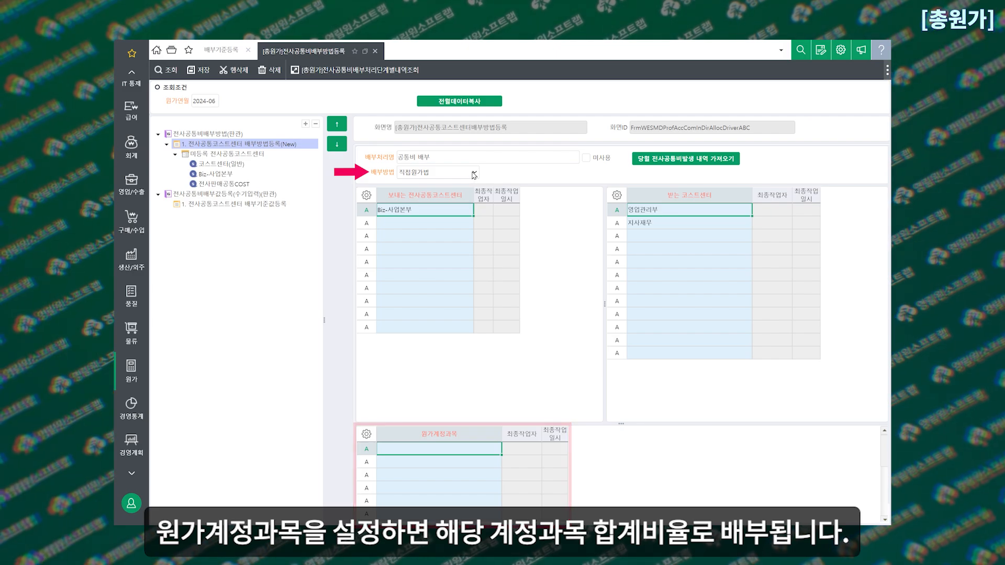
left_click(474, 172)
left_click(432, 201)
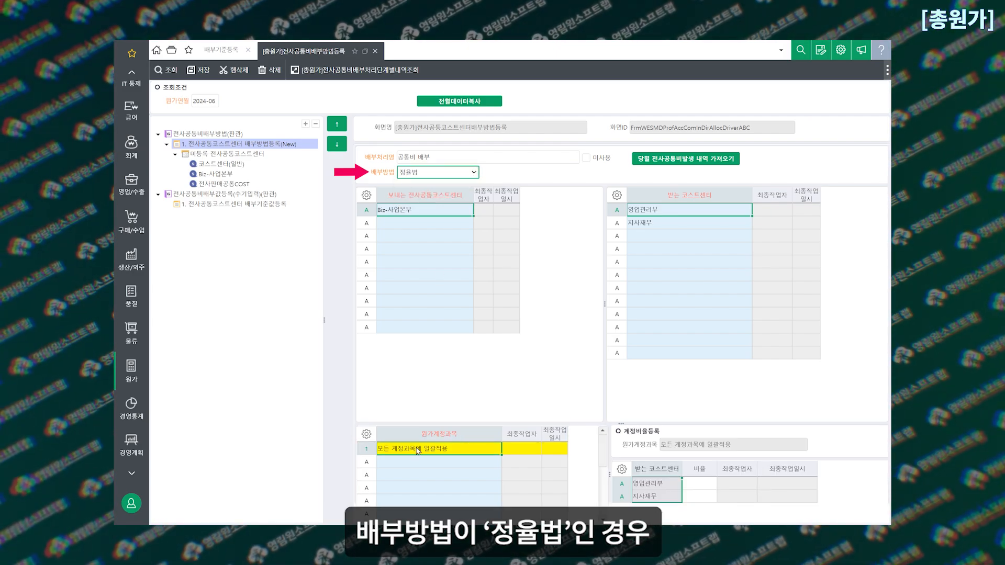
left_click(368, 451)
left_click(705, 496)
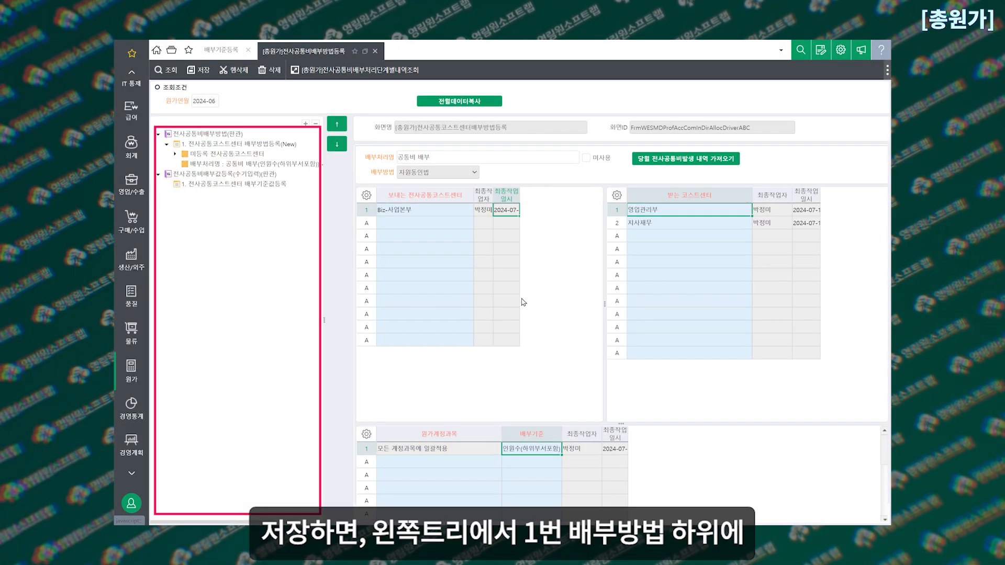
Review the saved 공통비 배부 and 수기배부(ylw) entries under stage 1, including the 배부기준 of 수기배부
left_click(262, 165)
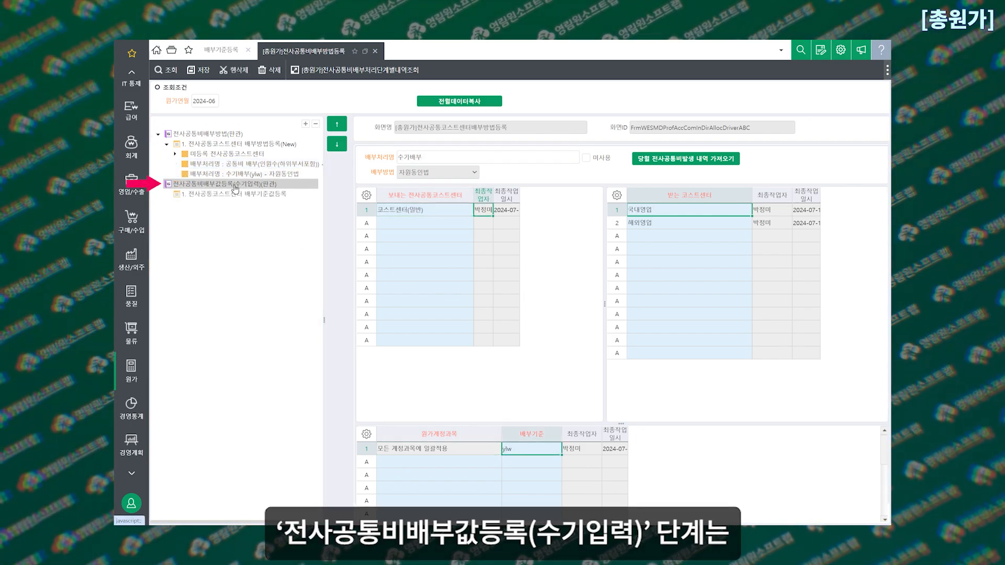
left_click(260, 145)
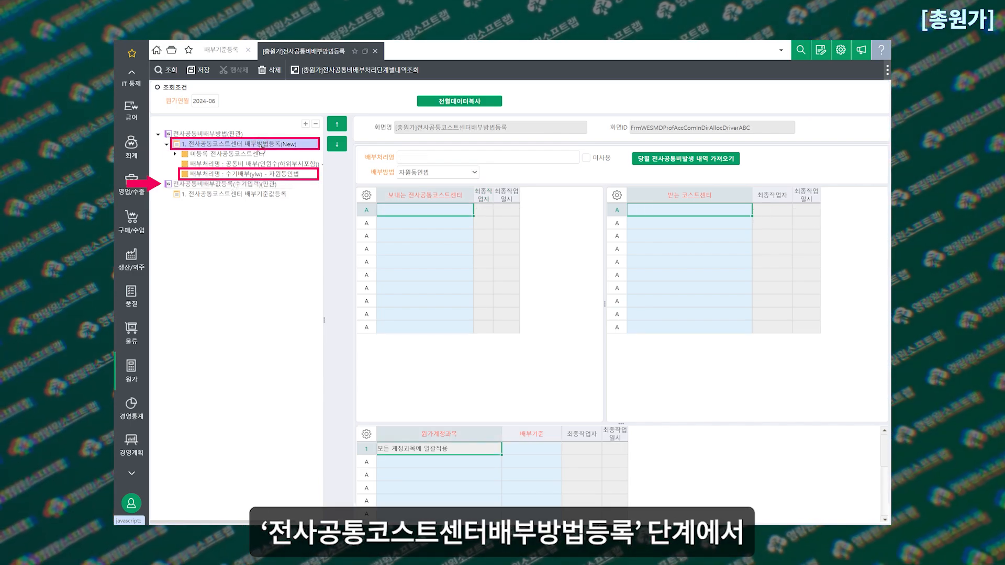
left_click(265, 175)
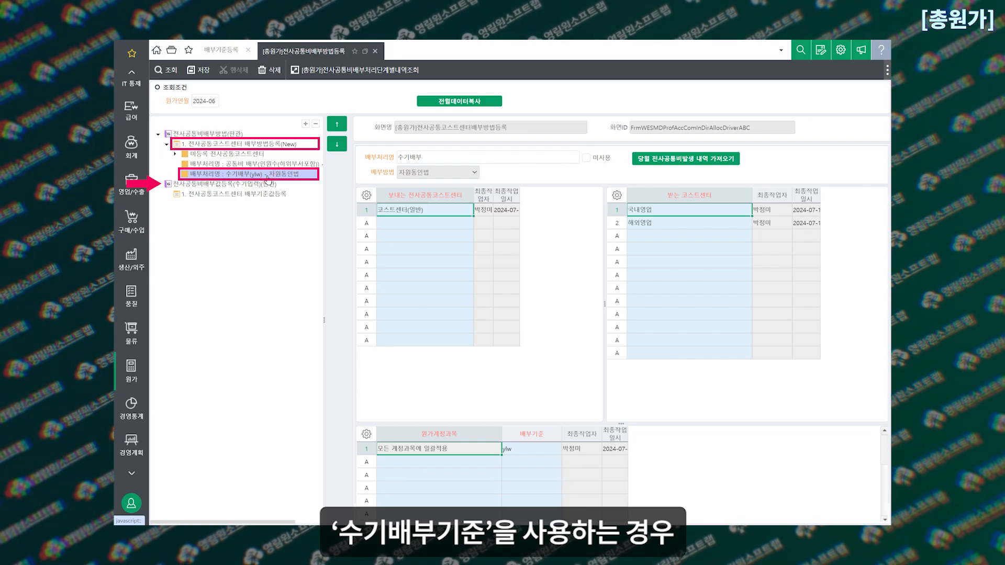
left_click(532, 451)
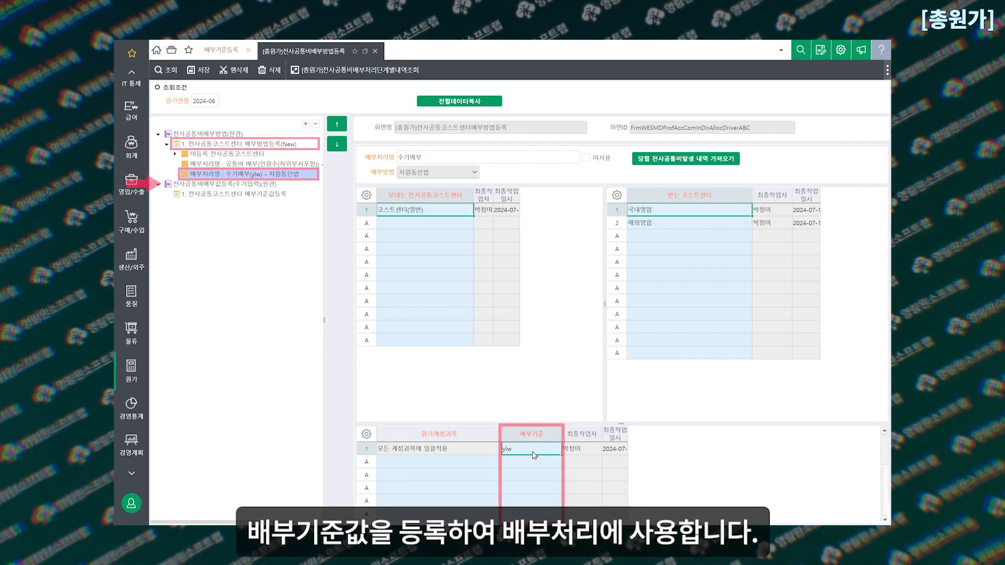
Open 전사공통코스트센터 배부기준값등록 and add 국내영업 and 해외영업 as receiving cost centers for the ylw 배부기준
left_click(237, 194)
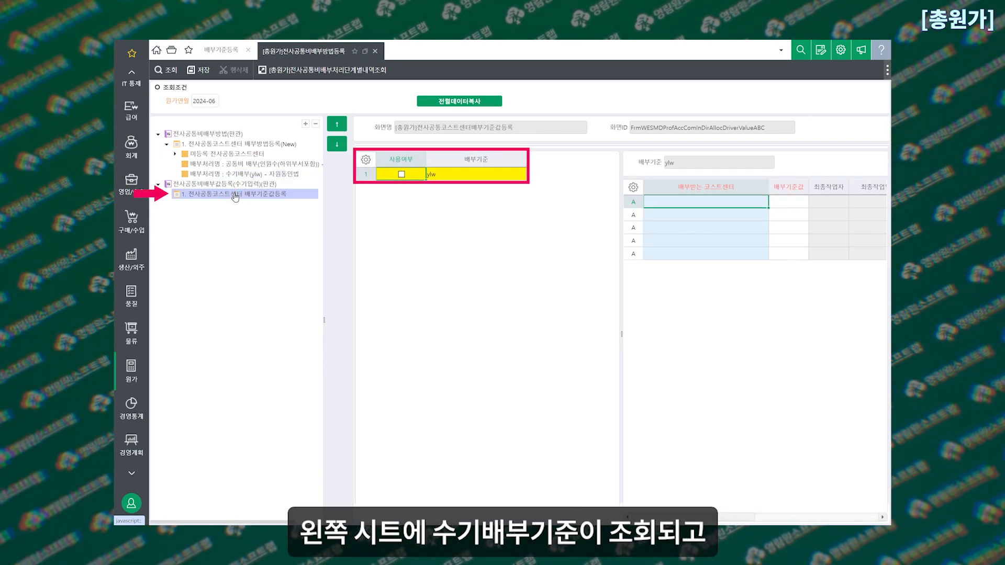
double_click(699, 205)
left_click_drag(353, 328, 353, 338)
left_click(512, 406)
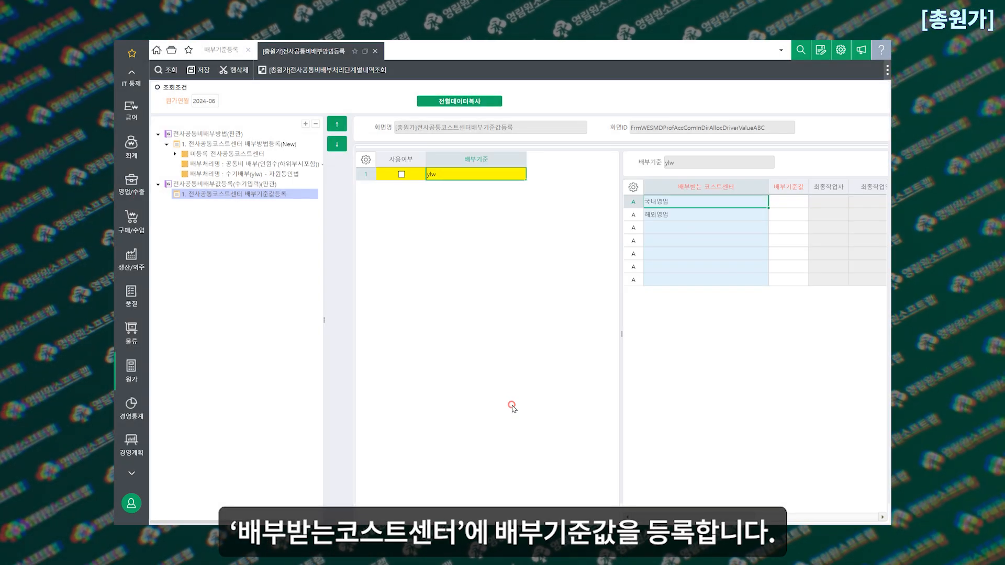
left_click(789, 203)
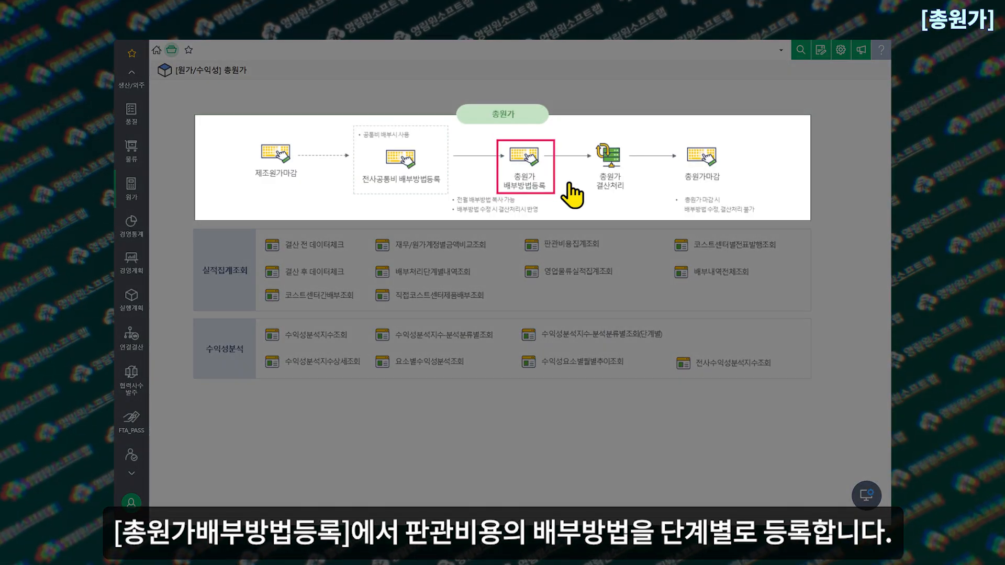
Open the 코스트센터간배부방법등록(New) stage in 총원가 배부방법등록 and select its 보내는 간접코스트센터 and 받는 직접코스트센터 columns
left_click(523, 163)
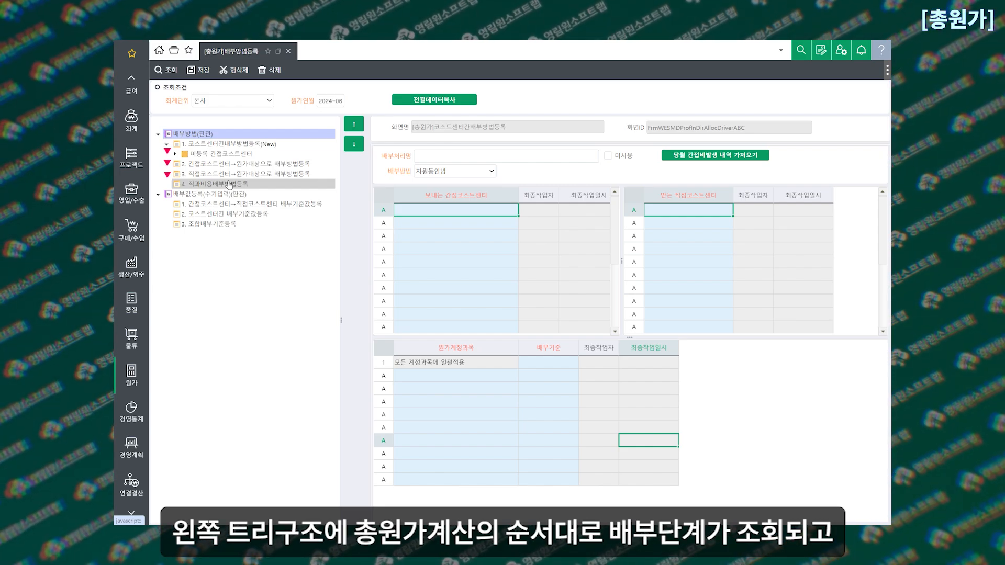
left_click(234, 144)
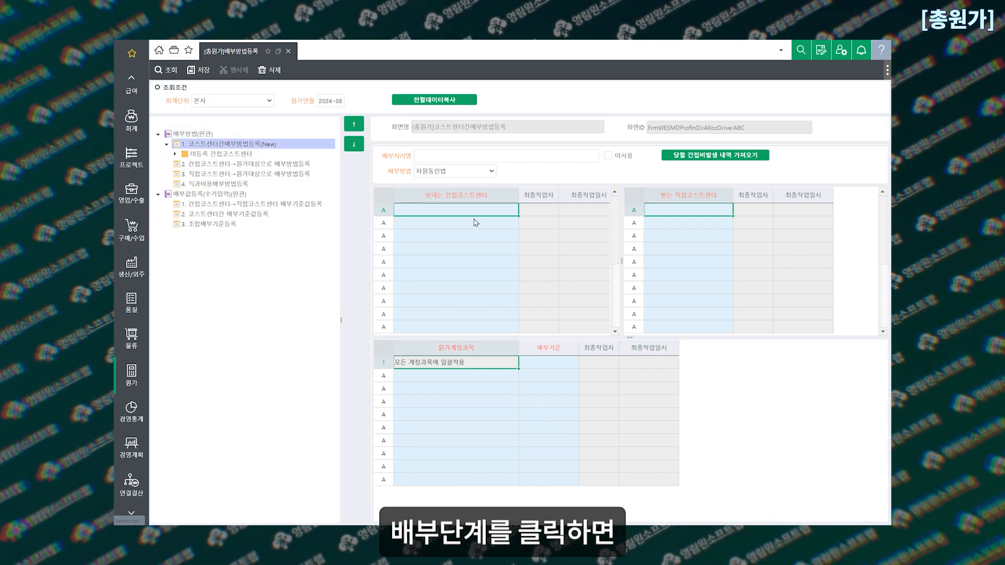
left_click(492, 173)
left_click(492, 173)
left_click(487, 193)
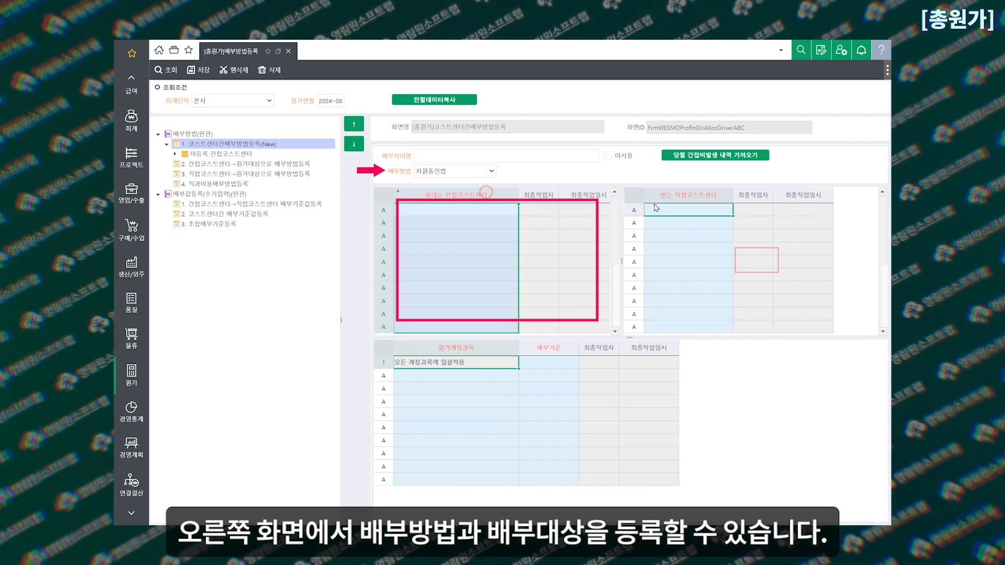
left_click(698, 198)
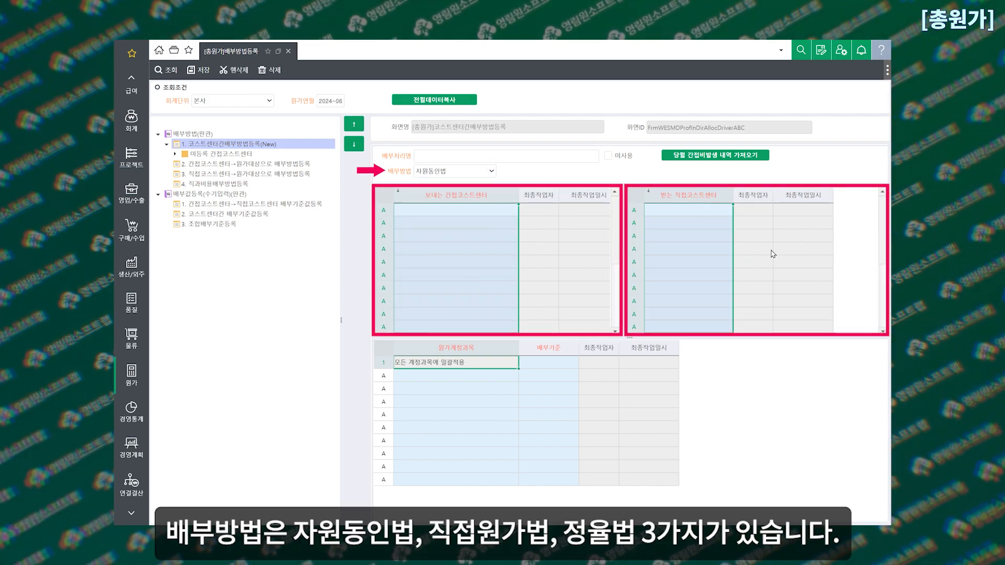
Choose 자원동인법 as the 배부방법 and look up the 배부기준 choices for the 모든 계정과목에 일괄적용 row
left_click(492, 172)
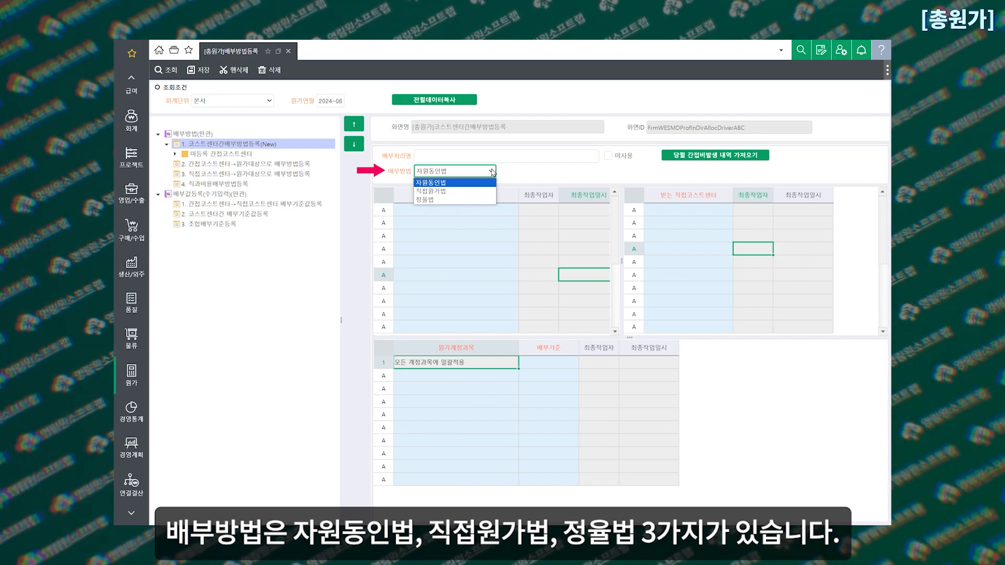
left_click(437, 183)
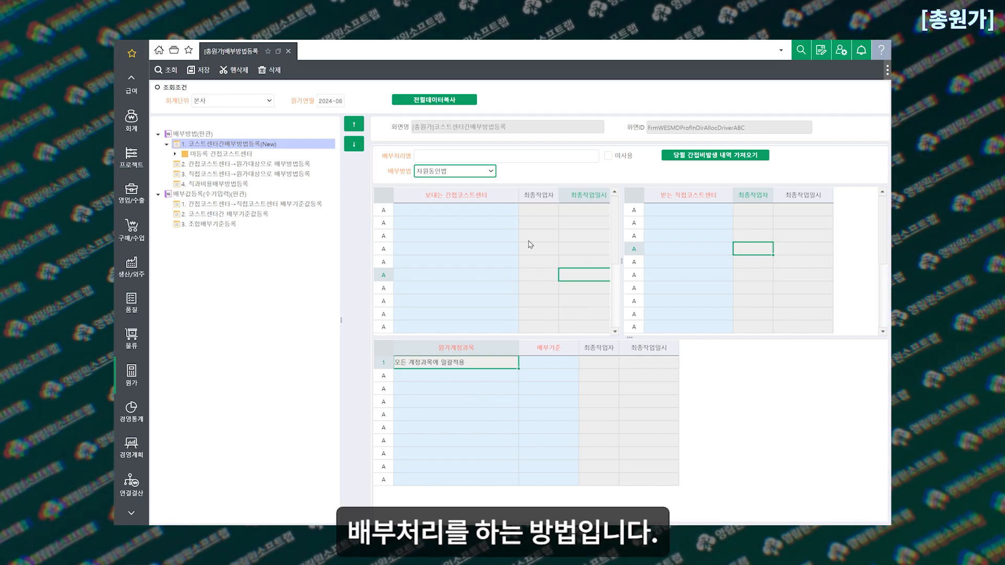
left_click(562, 363)
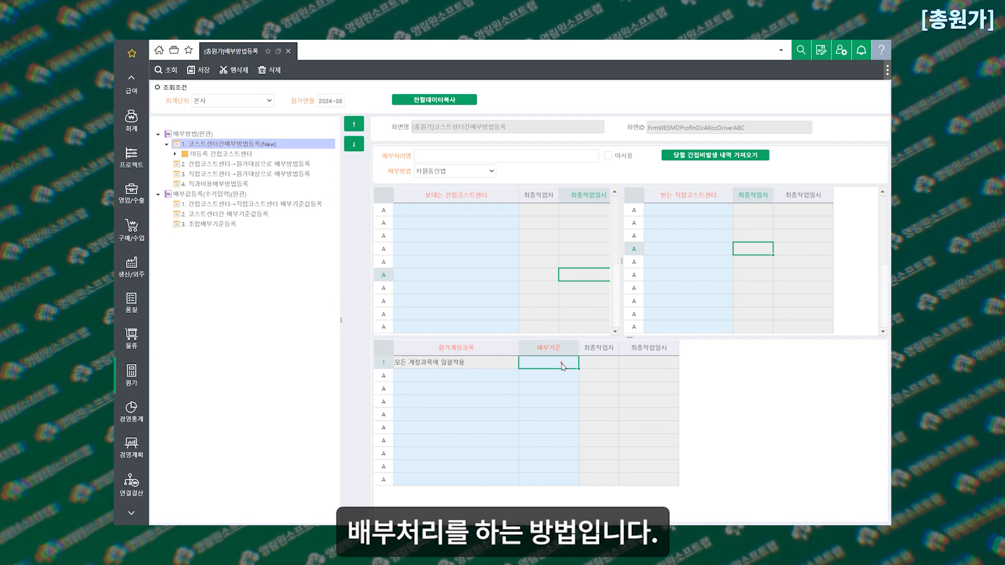
double_click(563, 367)
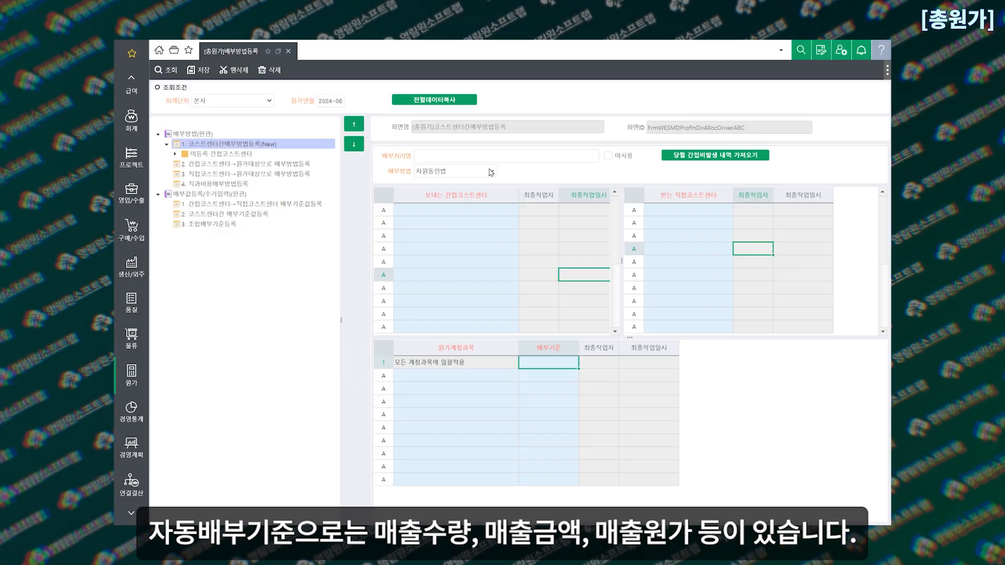
Set the 배부방법 to 직접원가법 and examine the sending and receiving cost center columns
left_click(455, 171)
left_click(435, 188)
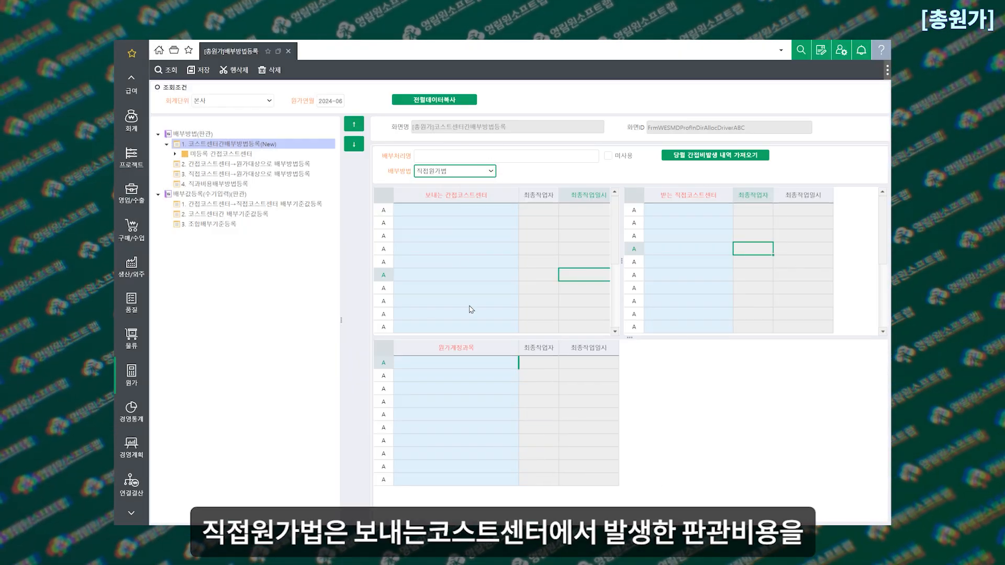
left_click(482, 196)
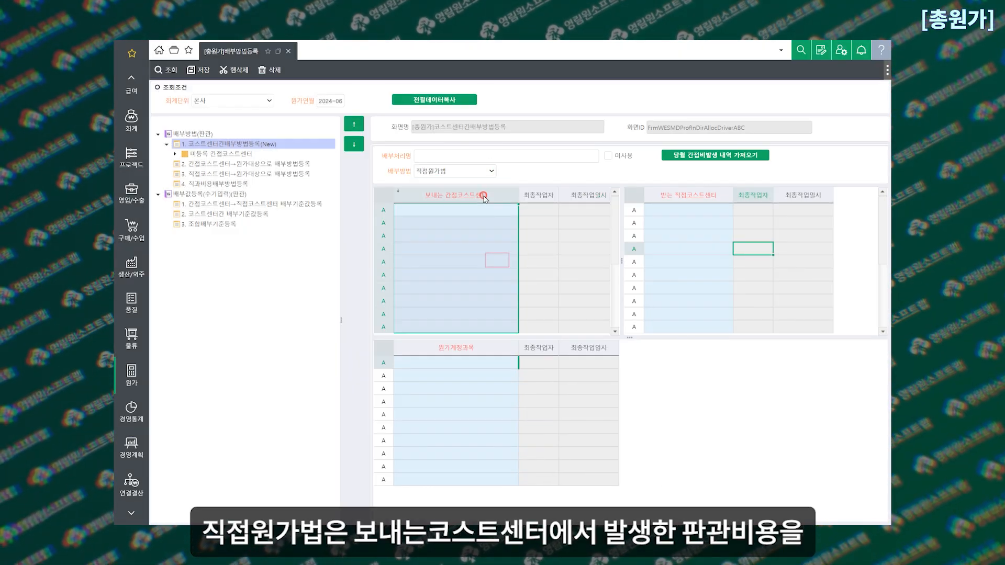
left_click(711, 200)
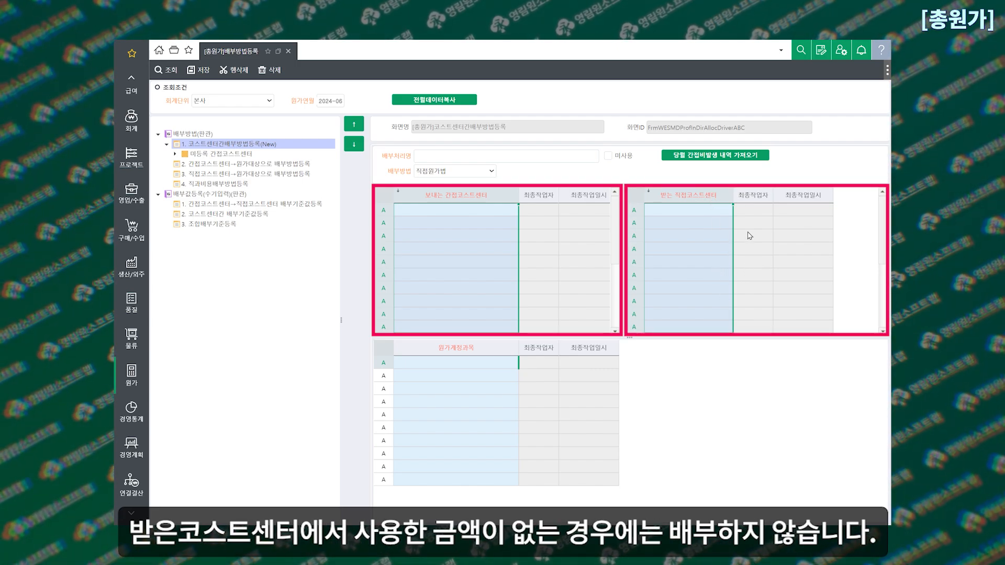
left_click(750, 236)
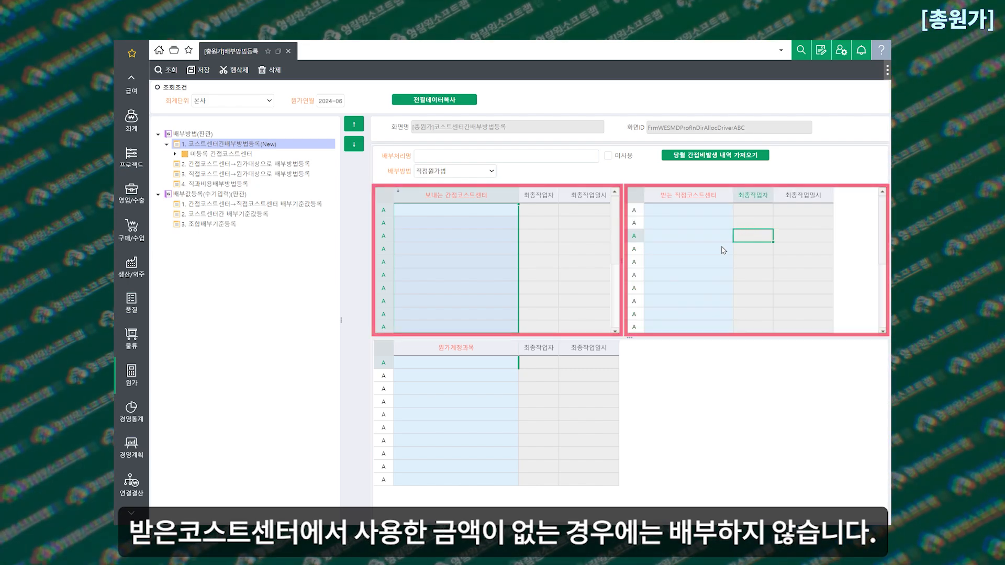
Change the 배부방법 to 정율법 and select the sending and receiving cost center columns
left_click(490, 171)
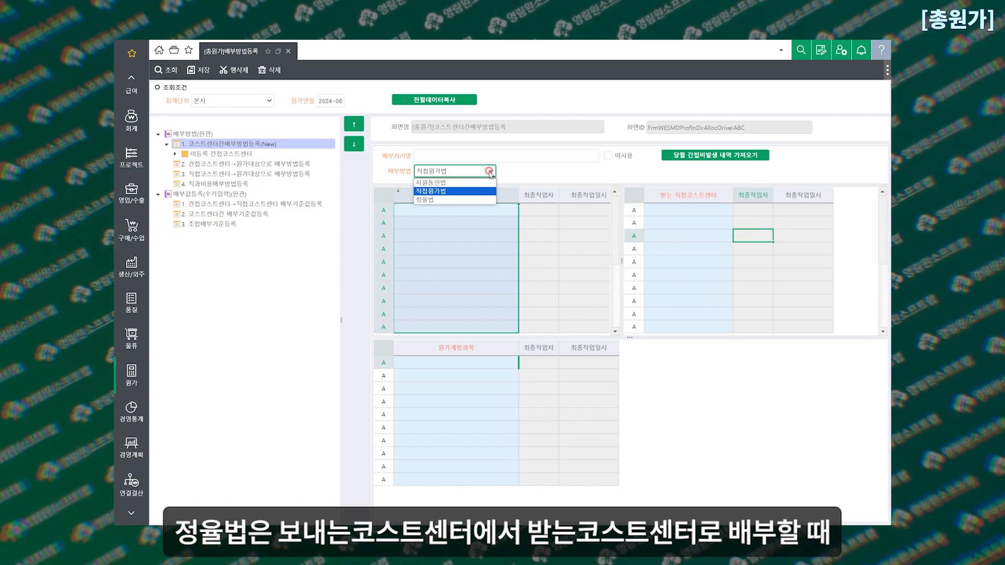
left_click(440, 202)
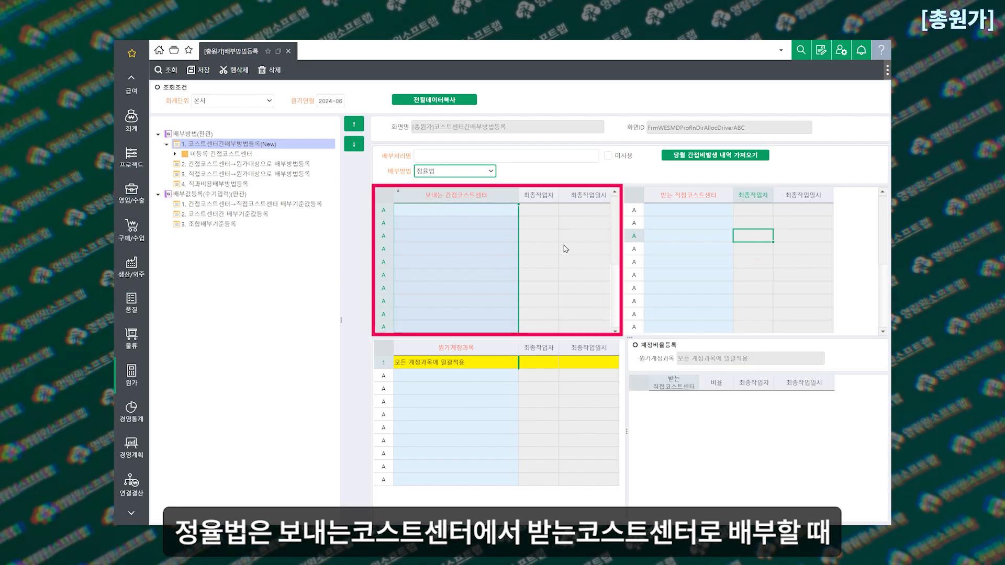
left_click(464, 195)
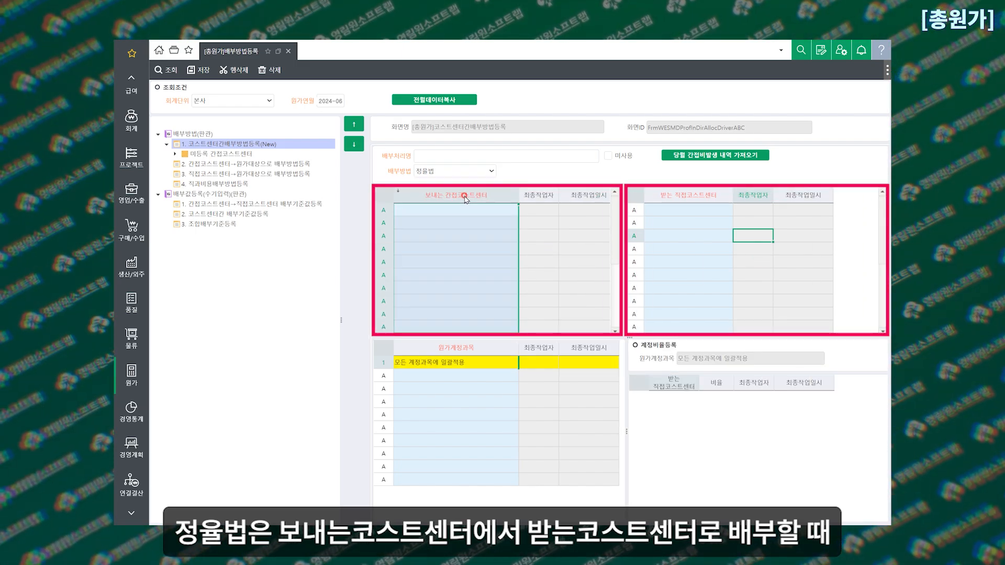
left_click(690, 200)
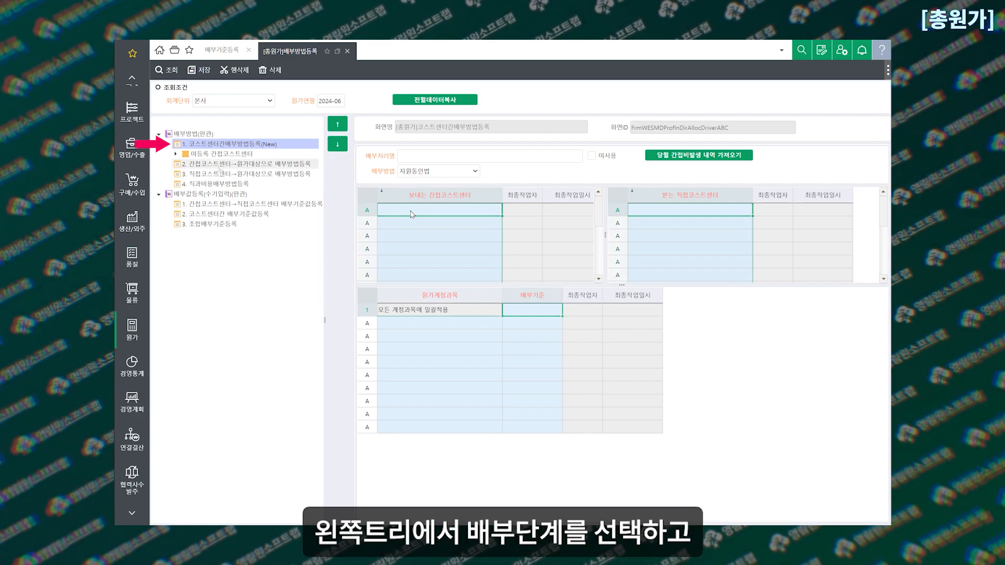
Name a new 코스트센터간배부방법등록(New) entry 간접비배부1 and keep 자원동인법 as its 배부방법
left_click(208, 145)
left_click(441, 155)
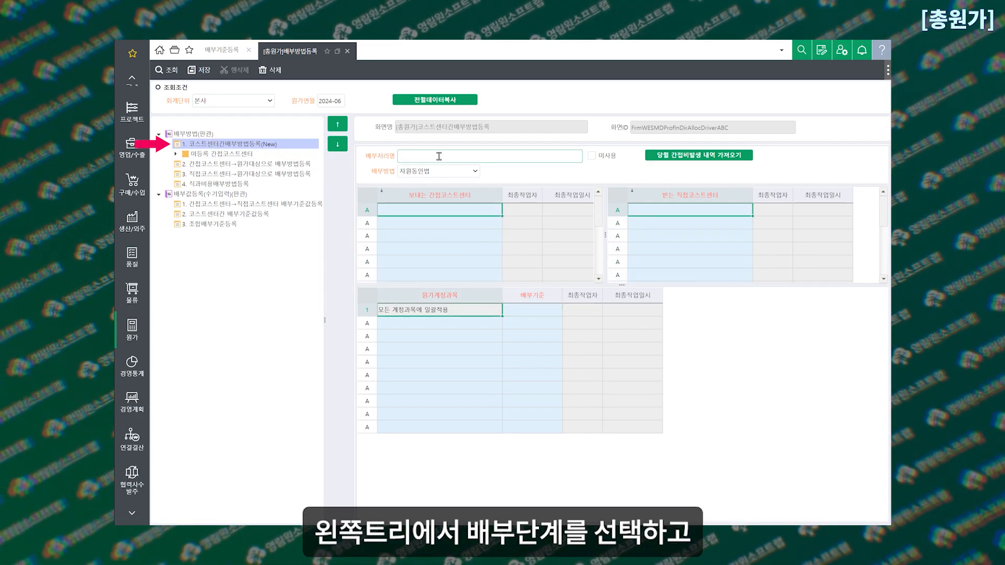
type("간접비배부1")
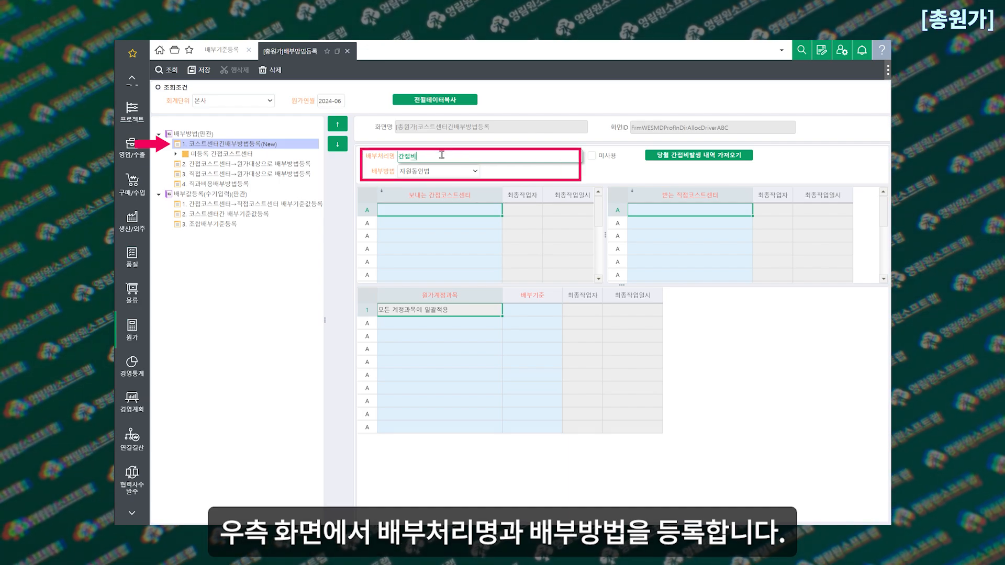
left_click(462, 171)
left_click(463, 175)
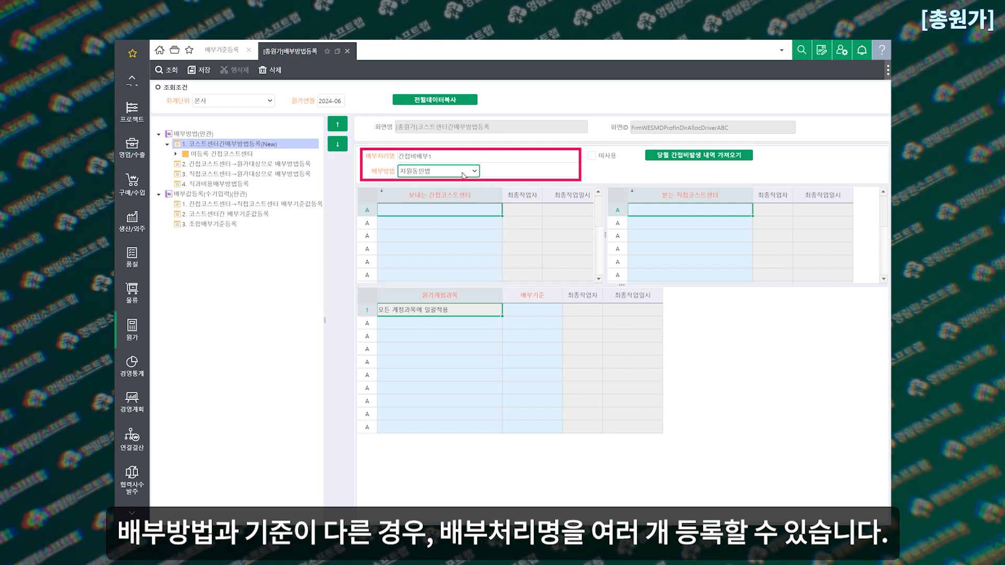
Register 전사, 대표이사, 관리부, 총무팀, 재무팀, 영업부, 연구개발팀 and 영업본부 as the 보내는 간접코스트센터 of 간접비배부1
left_click(476, 212)
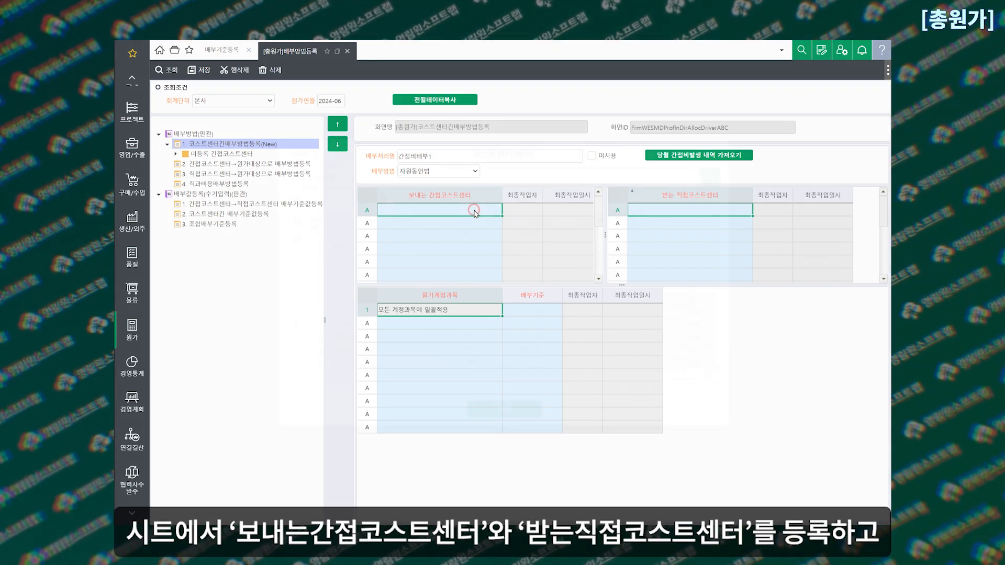
double_click(475, 212)
left_click(467, 224)
left_click_drag(295, 235, 296, 313)
left_click(295, 339, "ctrl")
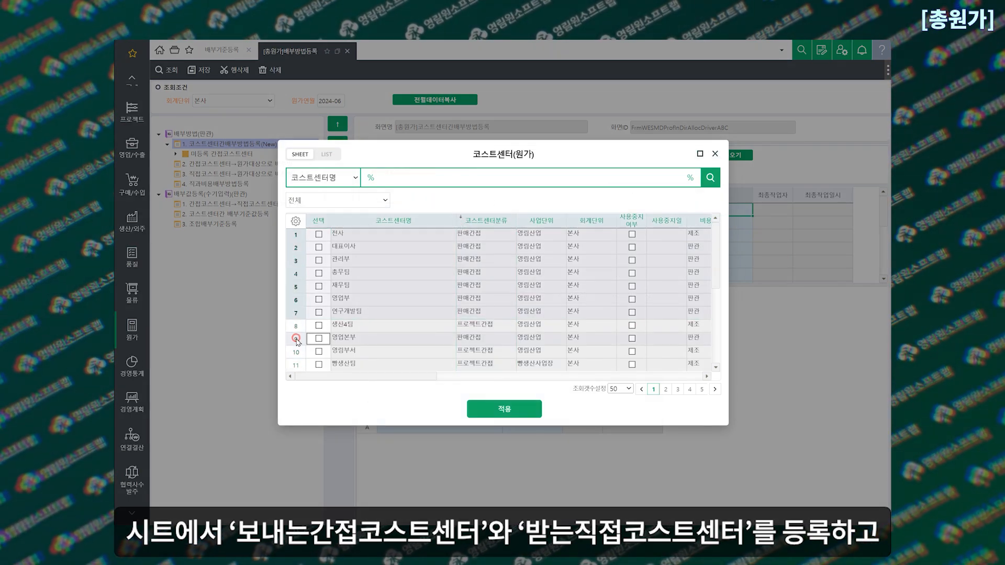
left_click(506, 410)
Register 영업팀 and 영업2팀_유통 as the 받는 직접코스트센터 of 간접비배부1
double_click(682, 212)
left_click_drag(295, 287, 293, 300)
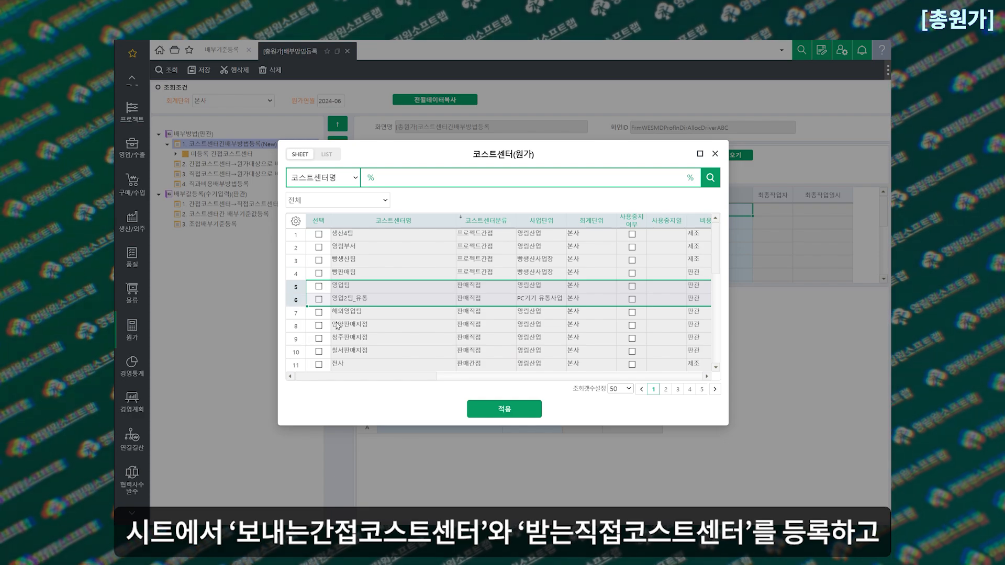
left_click(515, 414)
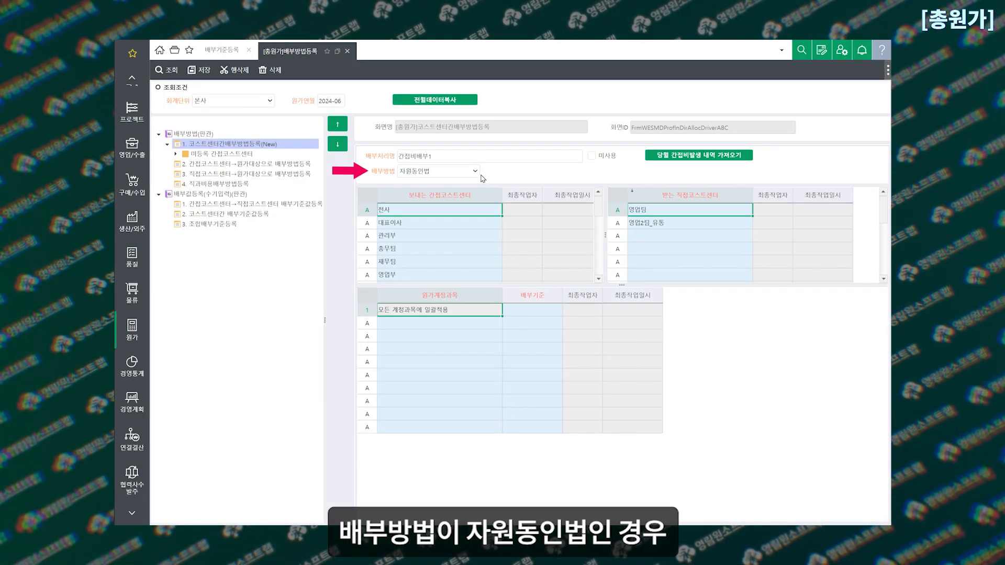
Set the 배부기준 to 매출원가 for 모든 계정과목에 일괄적용 and 매출이익률 for (판)(연)경상개발비(판관), save, and review the 간접비배부1 entry
left_click(475, 173)
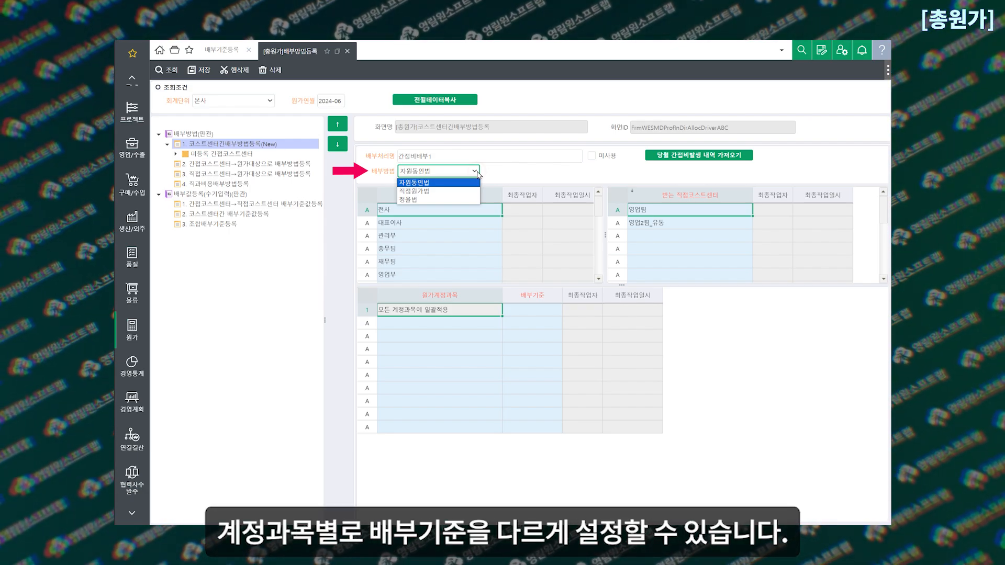
left_click(535, 312)
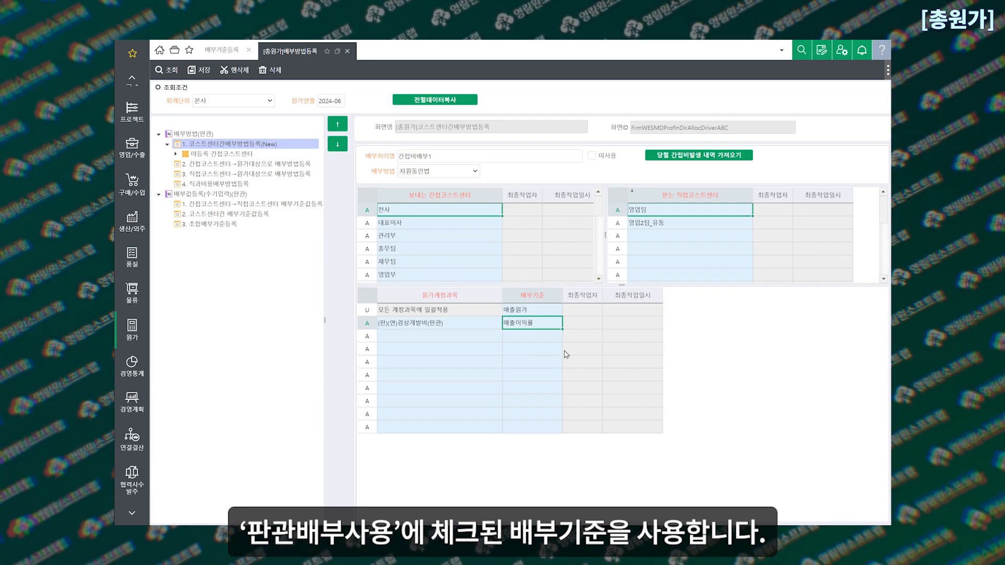
left_click(198, 71)
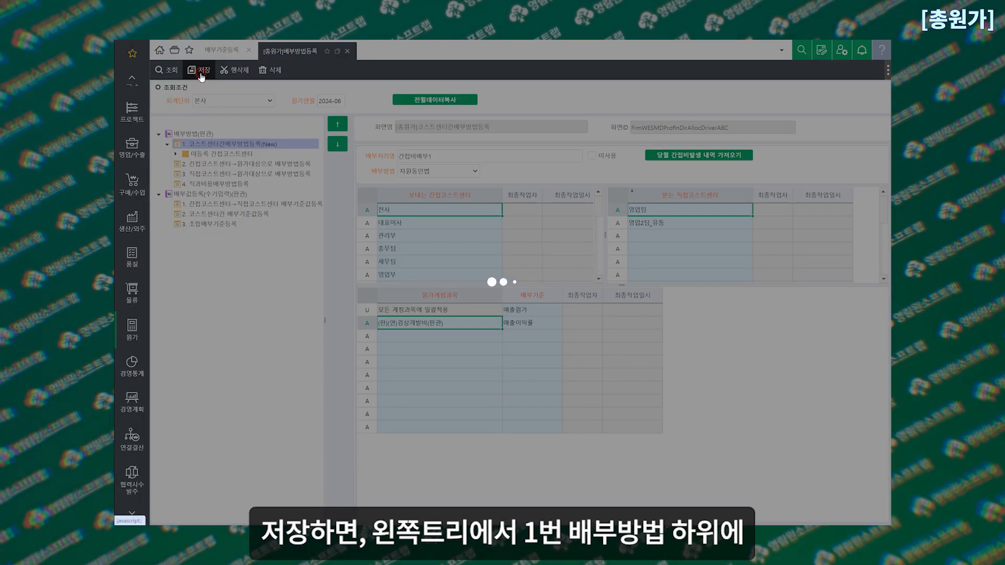
left_click(251, 156)
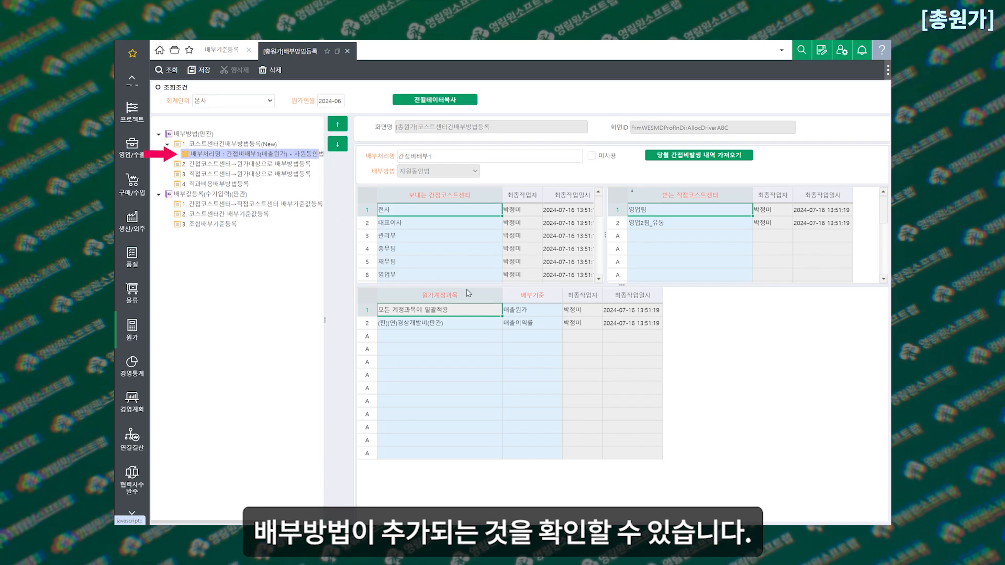
scroll(477, 262, "down", 2)
scroll(484, 251, "up", 2)
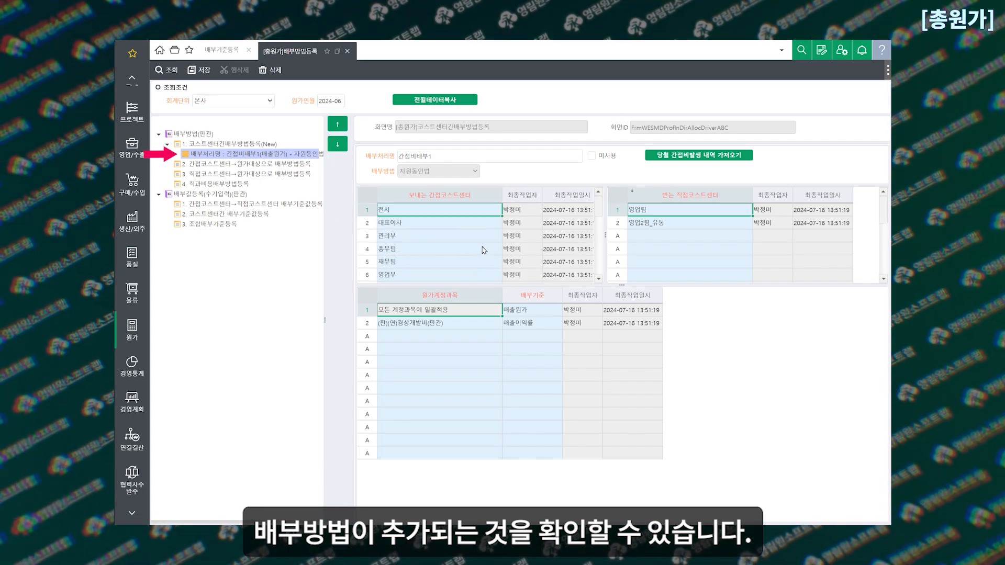
Open the 간접코스트센터→원가대상으로 배부방법등록 stage and examine its 간접코스트센터 column and 배부대상 choices
left_click(293, 165)
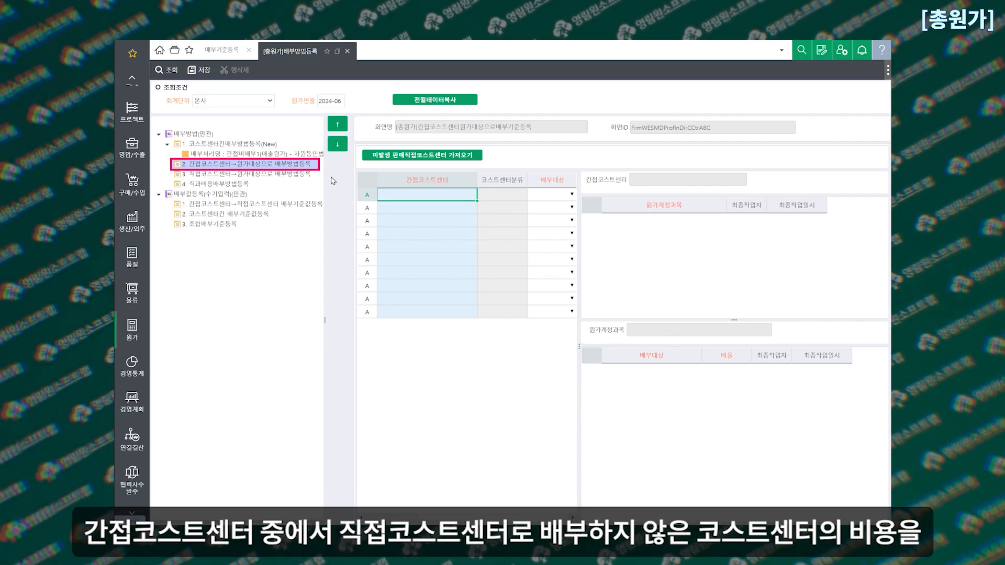
left_click(434, 181)
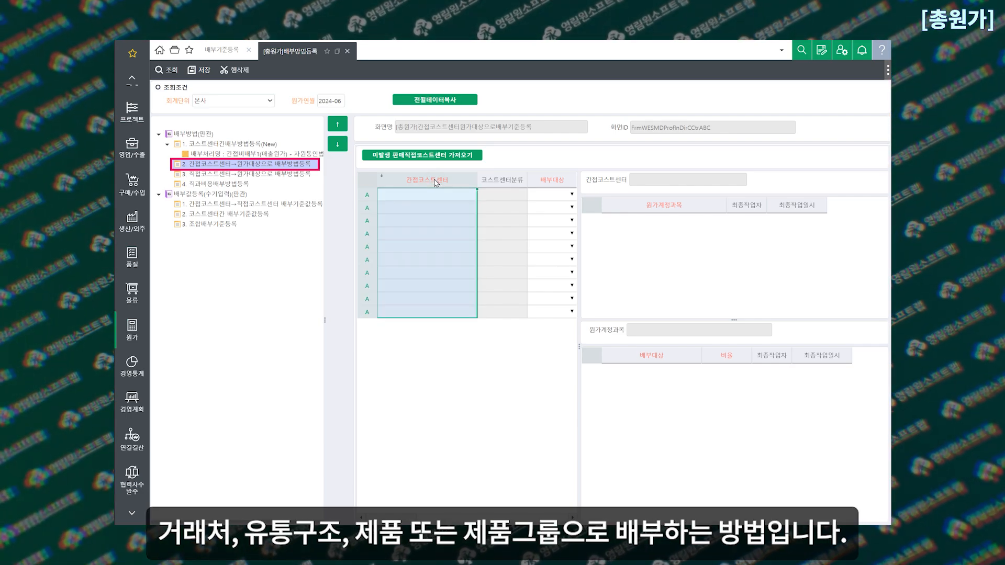
left_click_drag(579, 216, 625, 225)
left_click(571, 196)
left_click(572, 194)
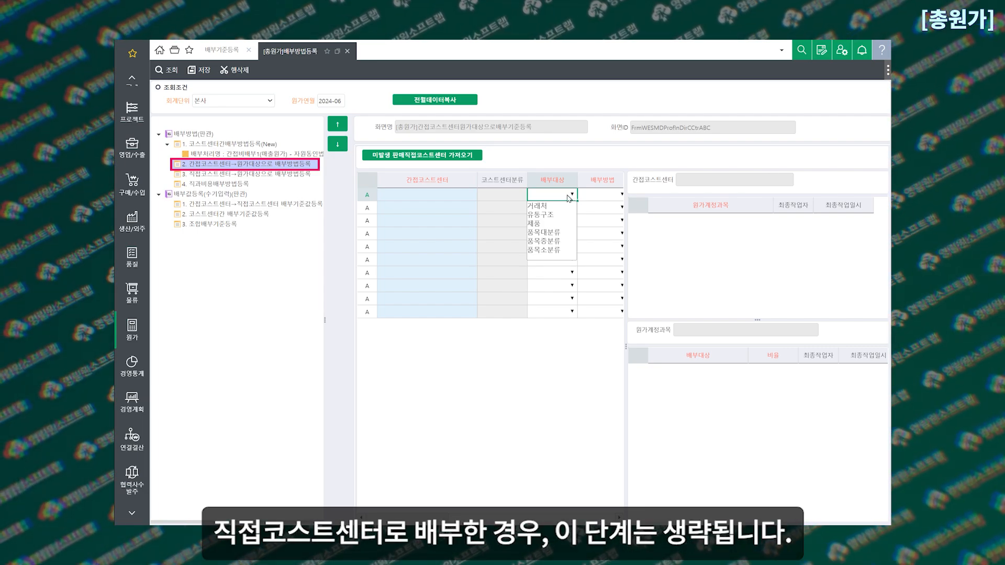
left_click(540, 160)
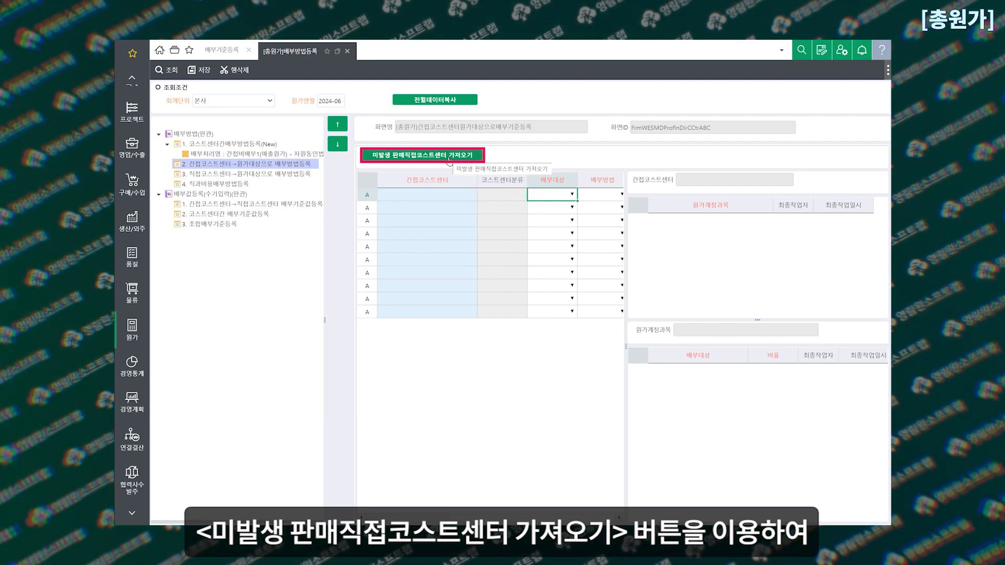
Load the 미발생 판매직접코스트센터, assign 영업팀 to 품목대분류 and 영업2팀_유통 to 거래처, both with 자원동인법, and save
left_click(449, 156)
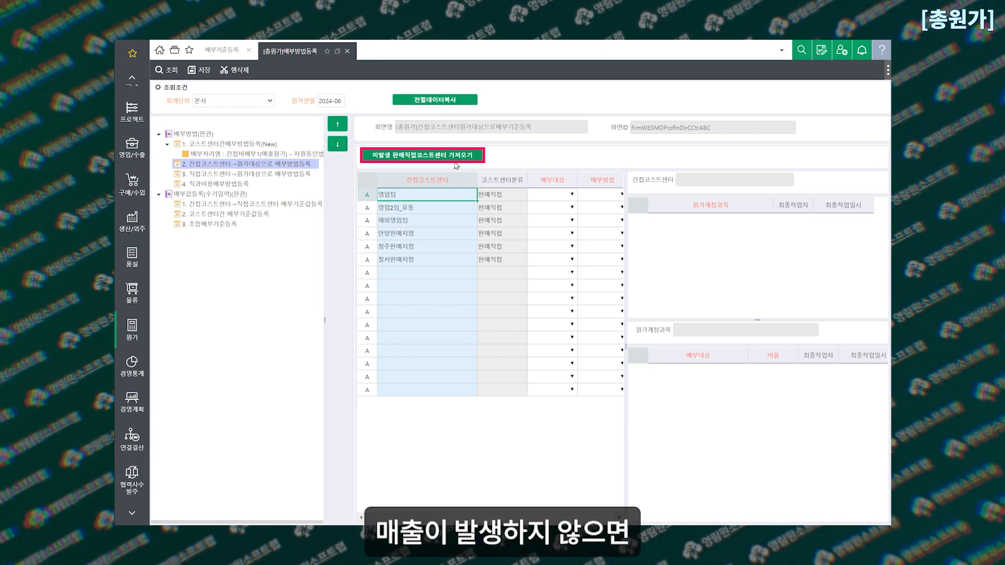
left_click(572, 195)
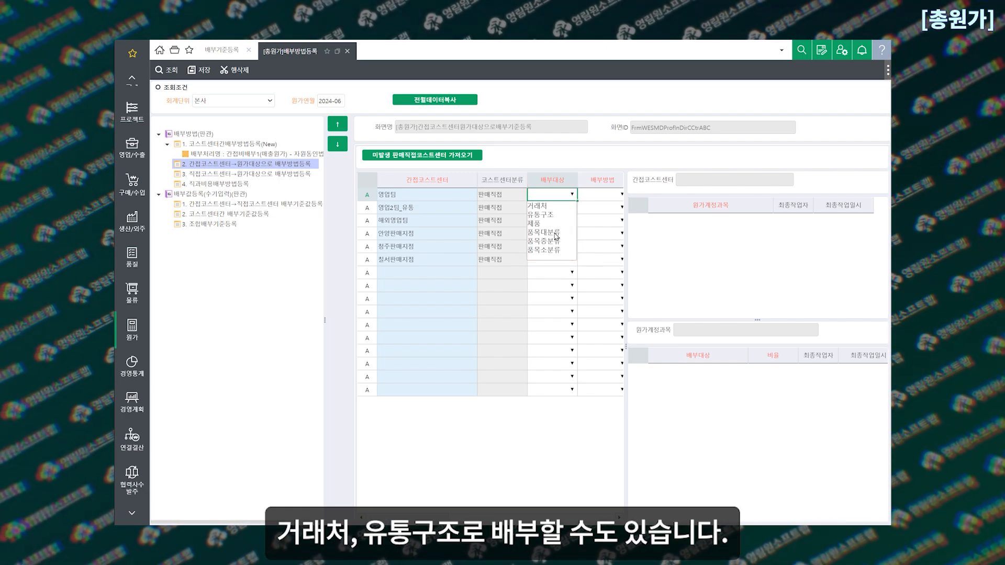
left_click(554, 233)
left_click(621, 197)
left_click(522, 195)
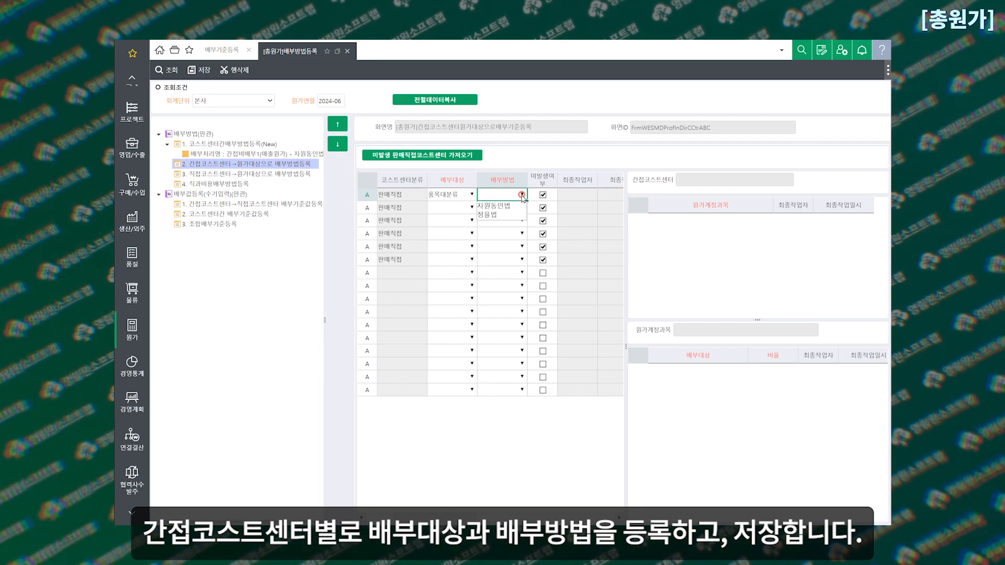
left_click(508, 208)
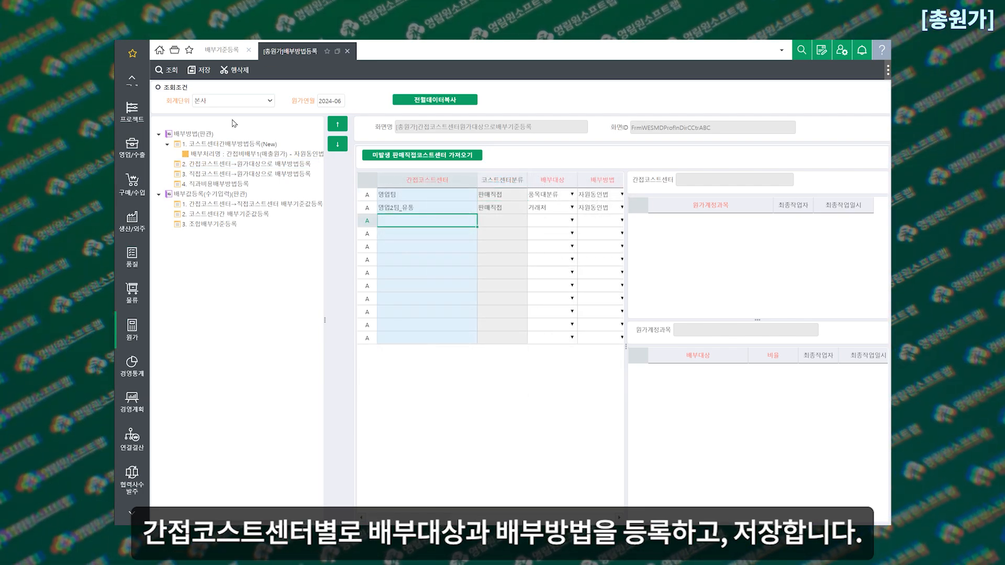
left_click(199, 70)
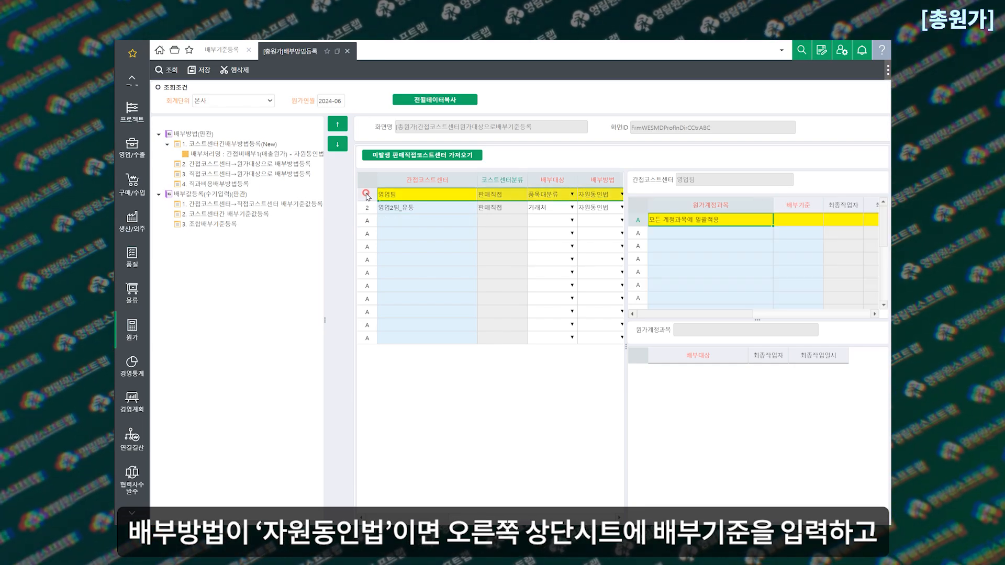
Set 영업팀's 배부기준 to 매출원가 for all accounts and change 영업2팀_유통's 배부방법 to 정율법
double_click(798, 219)
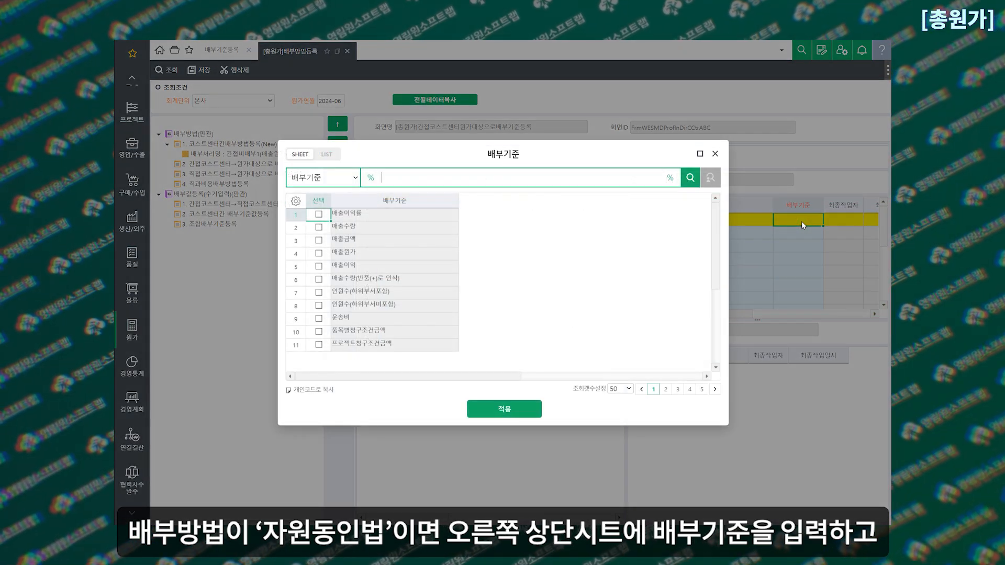
double_click(366, 253)
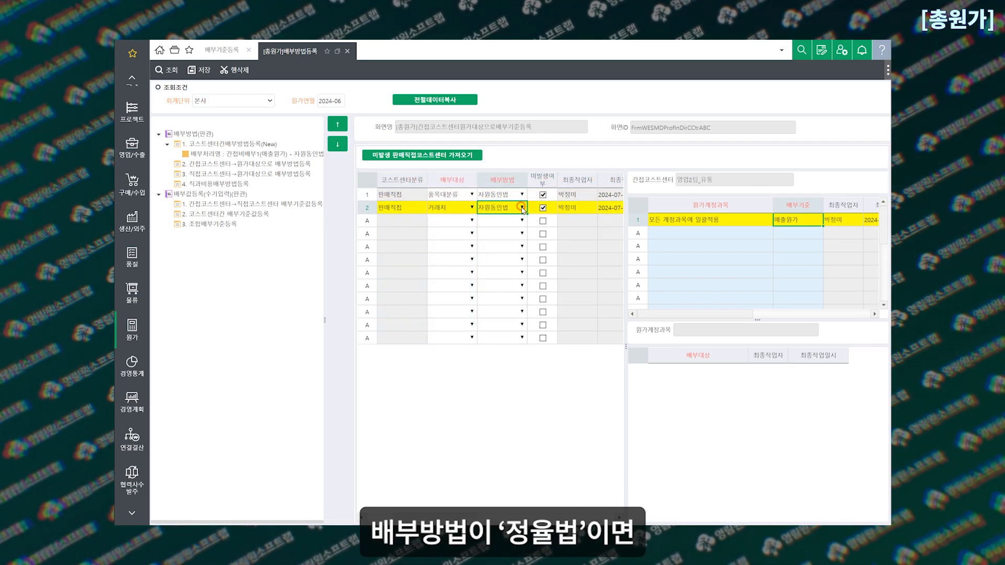
left_click(522, 208)
left_click(487, 227)
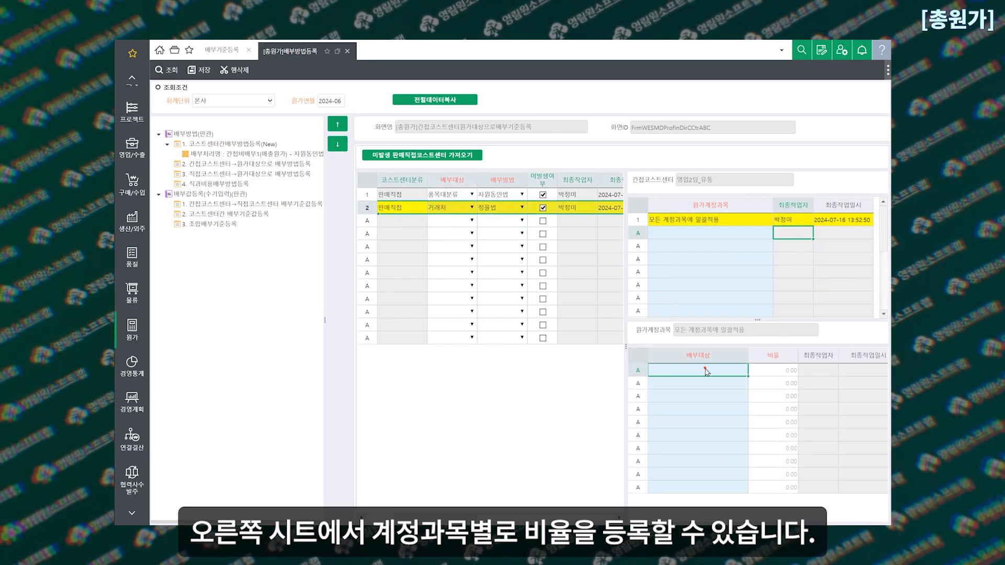
Add 강원랜드, 고려아연, 광야식품 and 광주신세계이마트 as 배부대상 of 영업2팀_유통 with a 비율 of 1.00 each, and save
double_click(705, 371)
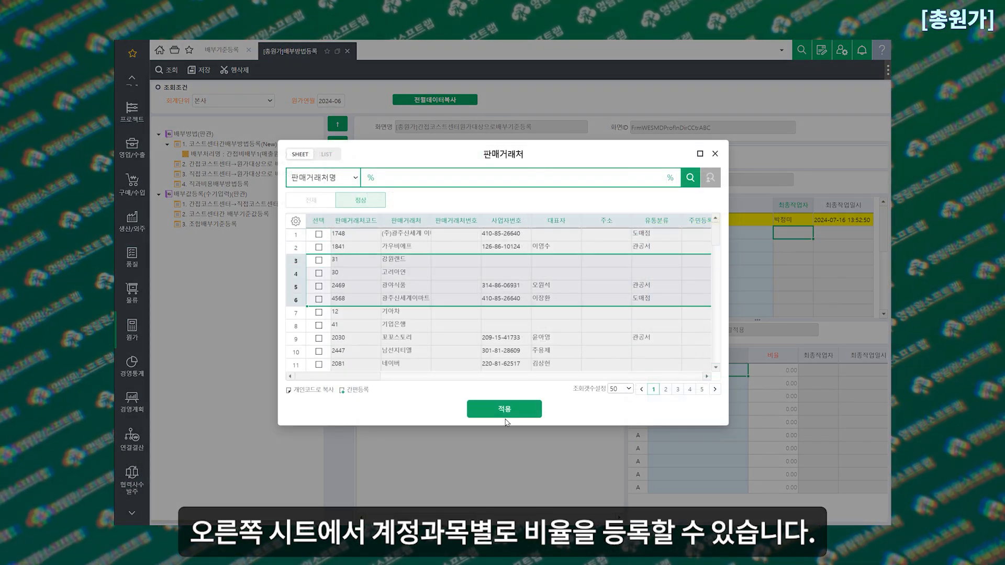
left_click(504, 408)
left_click(784, 375)
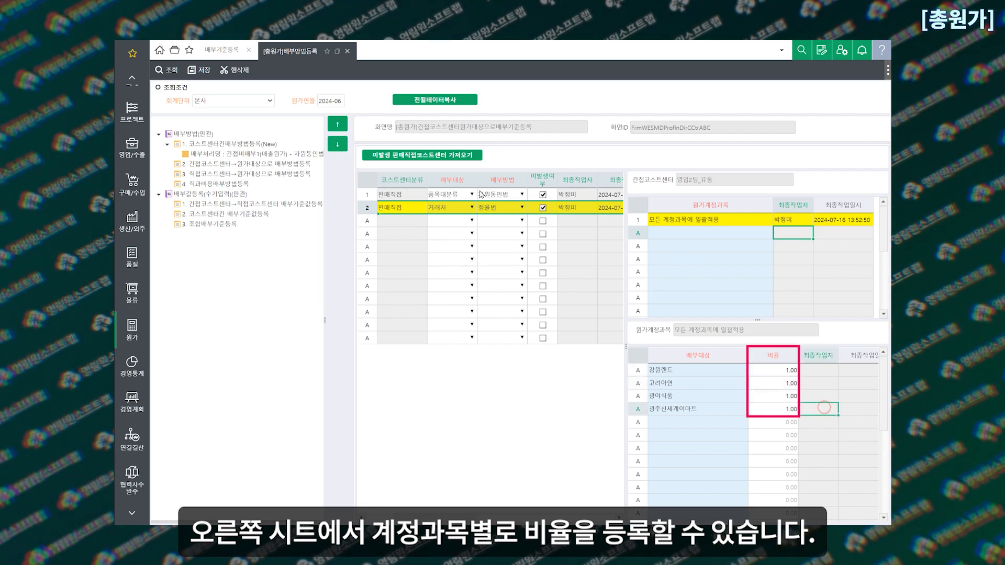
left_click(199, 70)
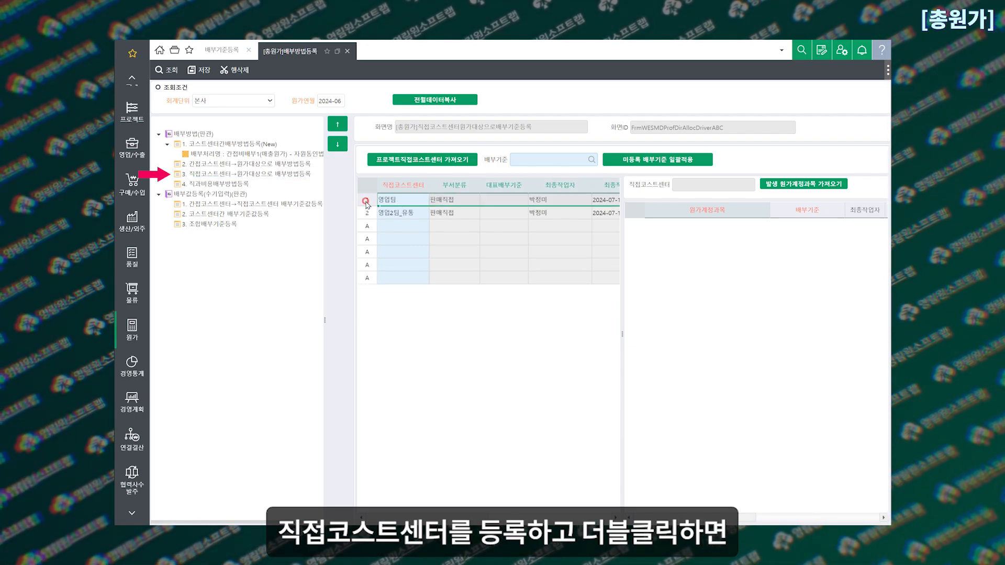
Set 영업팀's direct 배부기준 to 매출원가 for all accounts and 인원수(하위부서포함) for 교육훈련비 and 급여, save, and fetch the 발생 원가계정과목
double_click(398, 199)
double_click(808, 226)
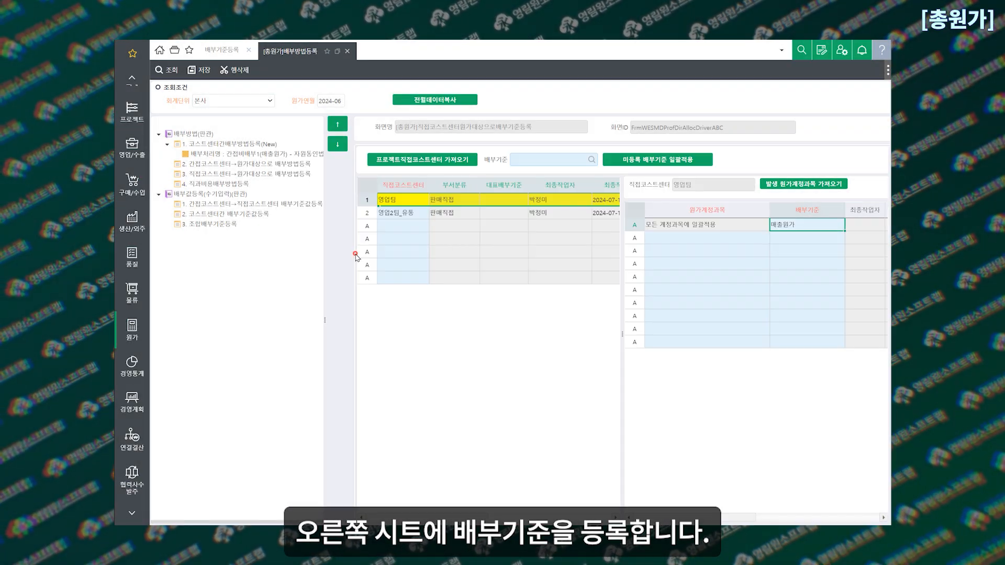
left_click(713, 237)
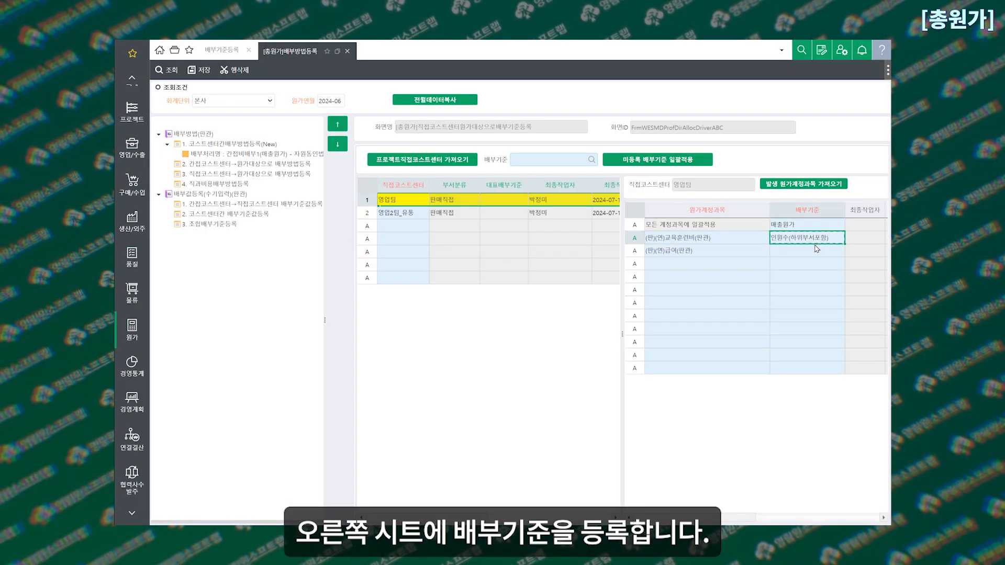
key("ctrl+c")
left_click(818, 250)
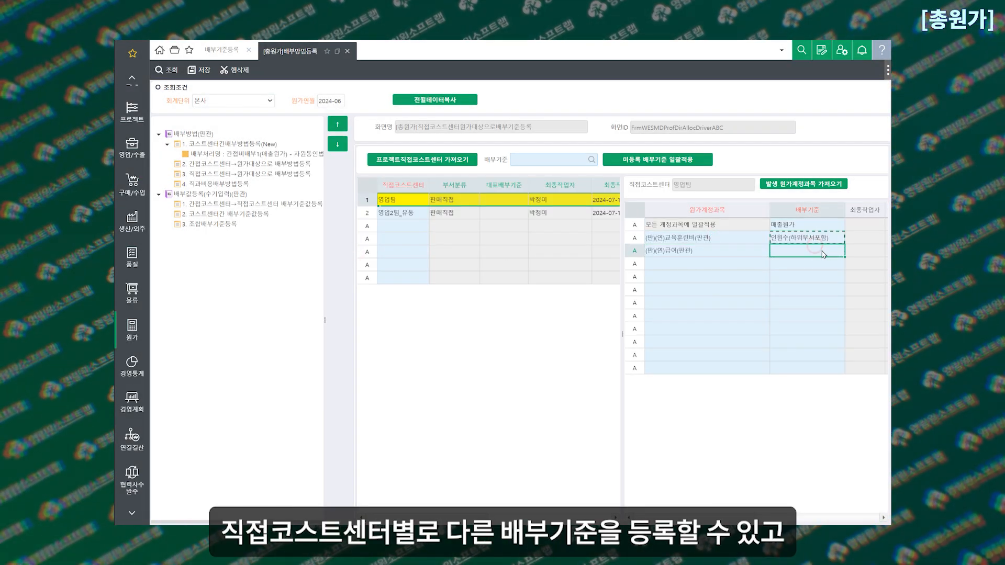
key("ctrl+v")
left_click(854, 252)
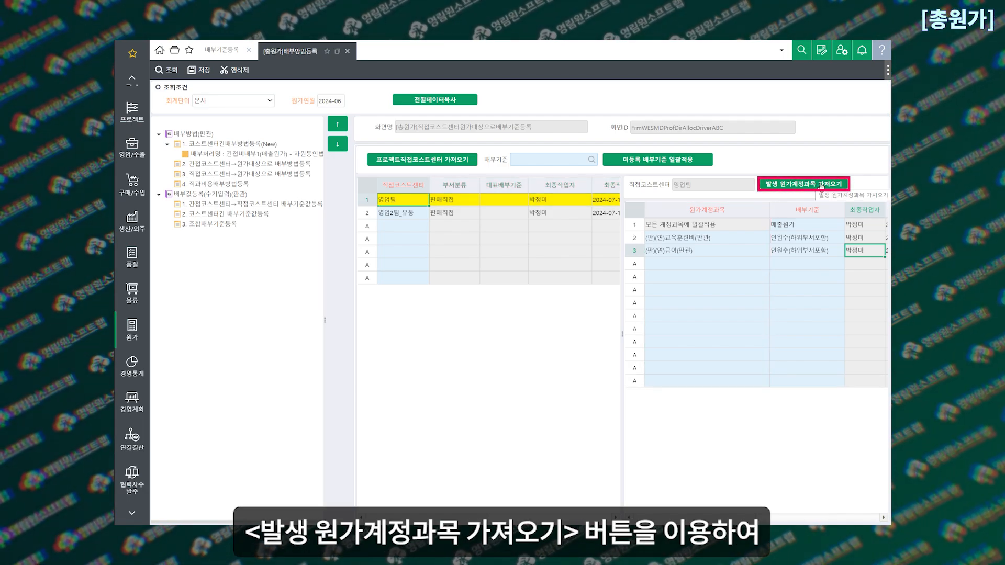
left_click(821, 187)
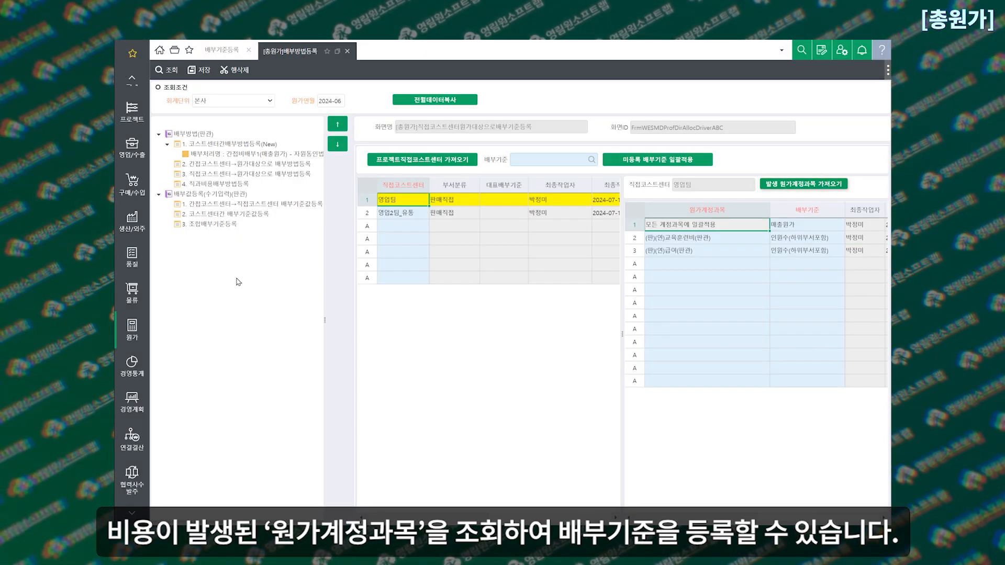
In 직과비용배부방법등록, assign the 매출원가 basis to 거래처, 유통구조 and 품목대분류, and save
left_click(217, 184)
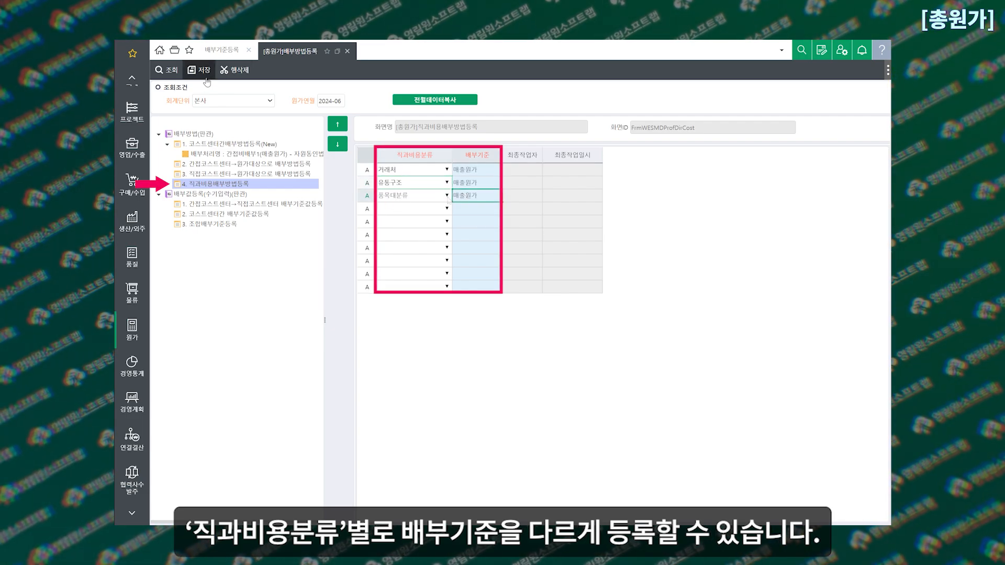
left_click(205, 72)
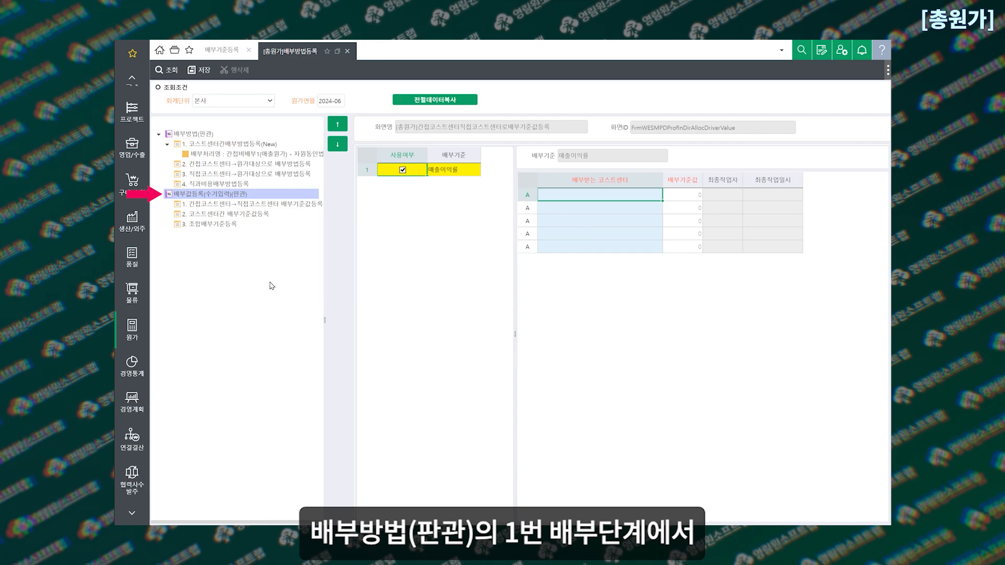
Open 간접코스트센터→직접코스트센터 배부기준값등록 under 배부값등록 and select the 매출이익률 basis
left_click(230, 155)
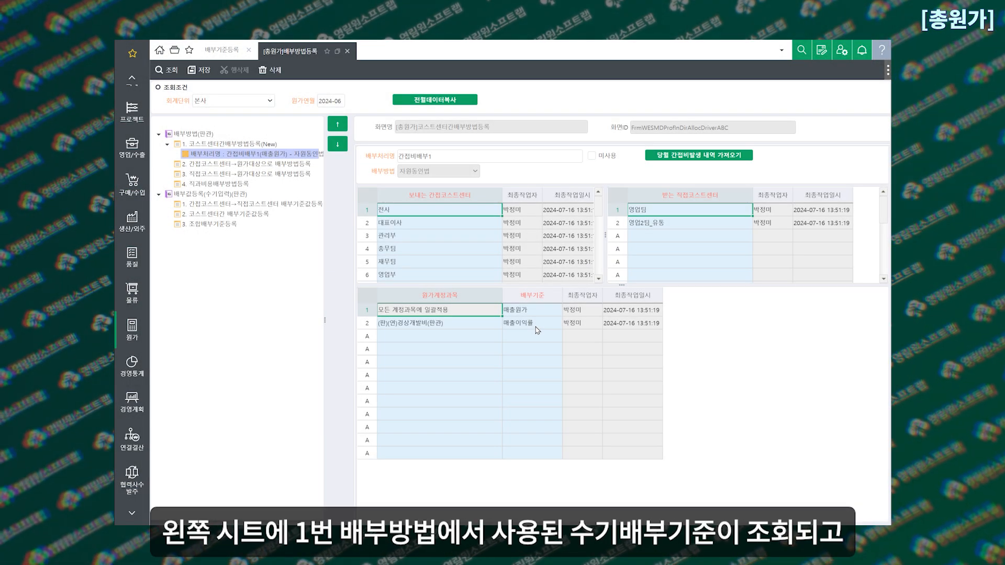
left_click(276, 206)
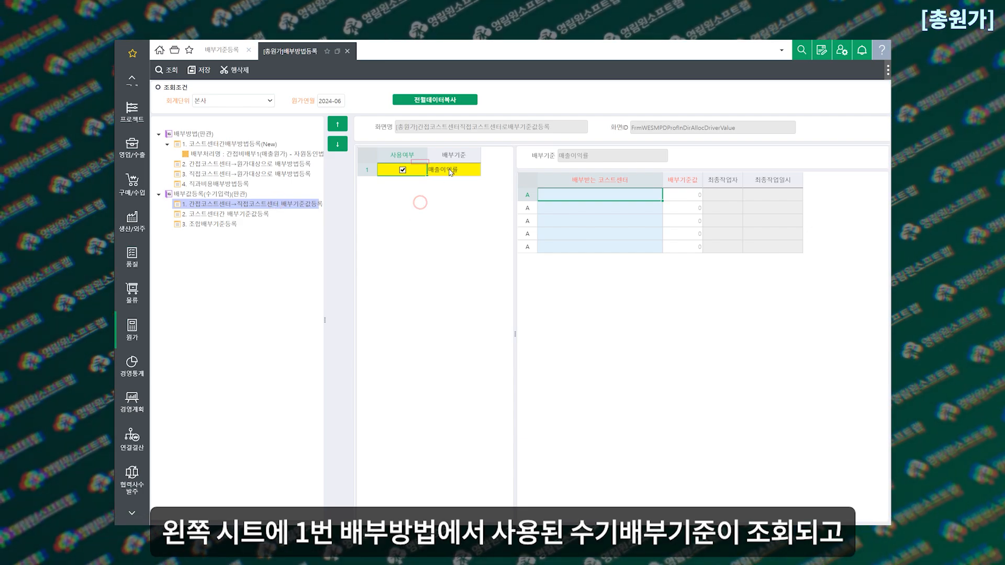
left_click(451, 170)
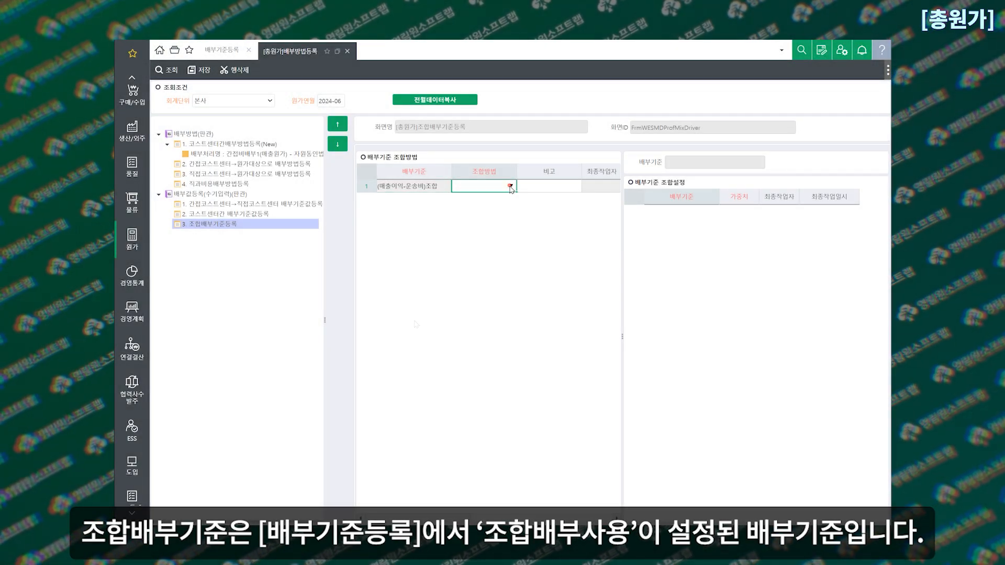
Set the 조합방법 of (매출이익-운송비)조합 to 배부기준값 조합, choose its component 배부기준, and save
left_click(512, 186)
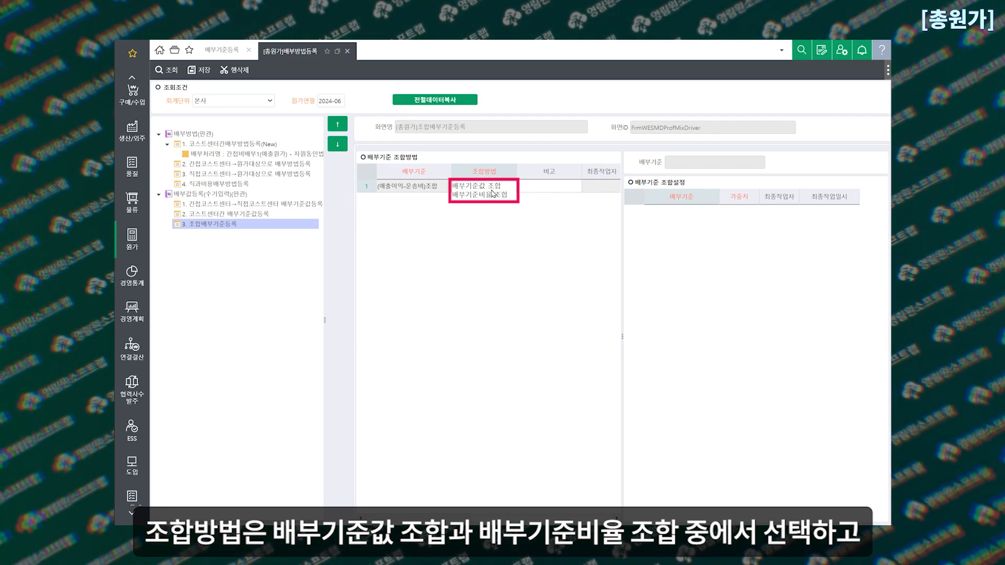
left_click(495, 187)
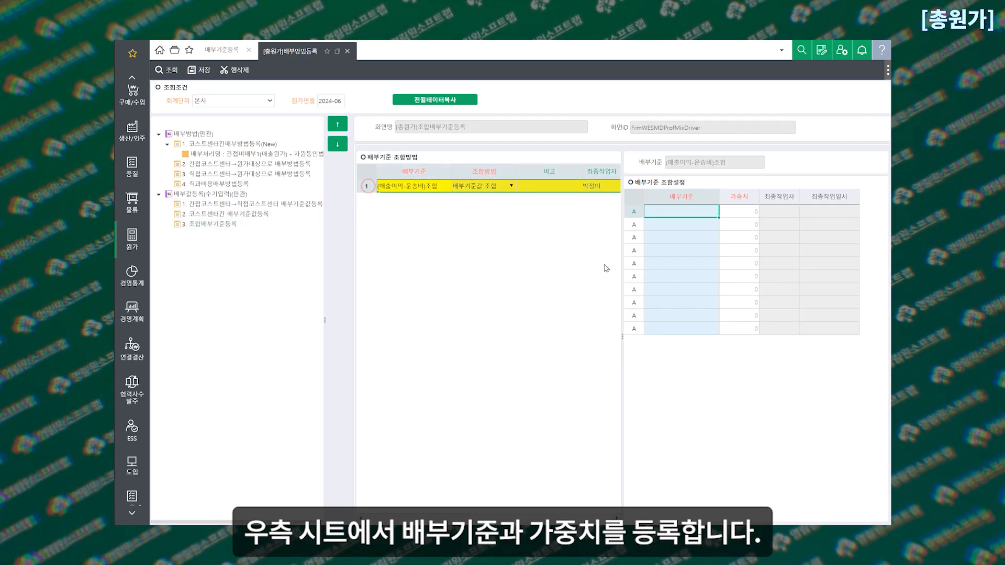
double_click(692, 214)
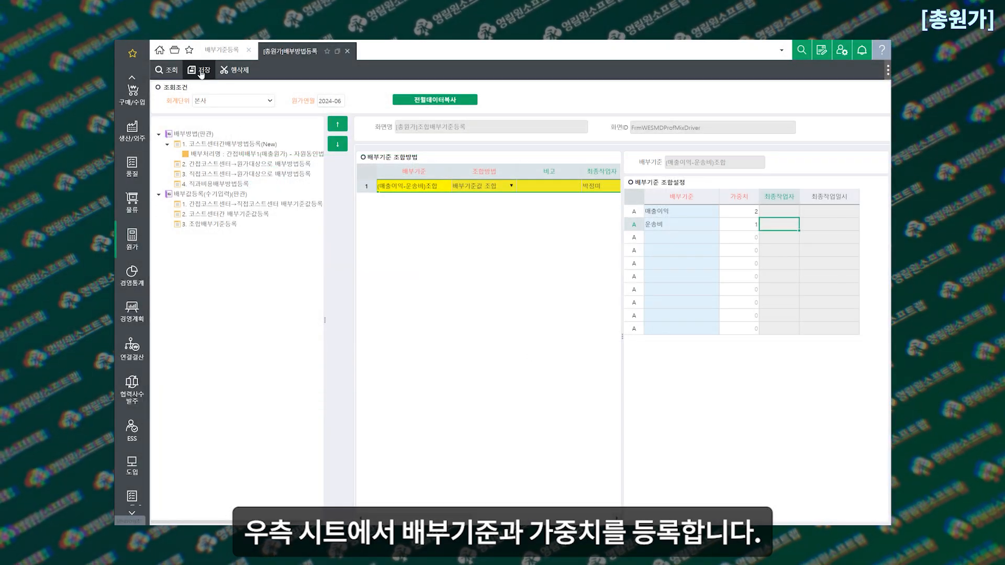
left_click(201, 74)
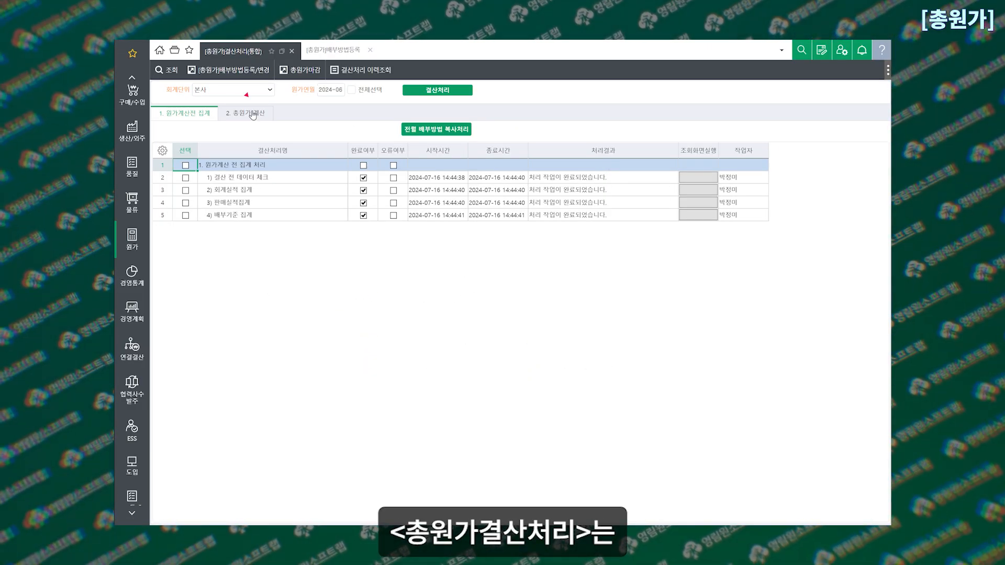
Review the 총원가 계산 stages in 결산처리(통합), inspect the linked result of 코스트센터 배부처리, and return to the closing screen
left_click(252, 115)
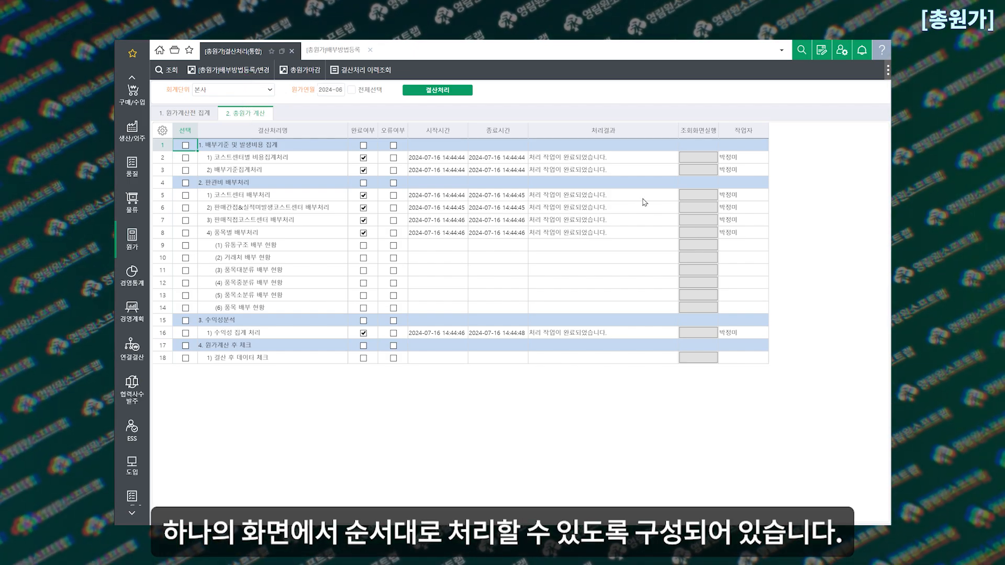
left_click(704, 197)
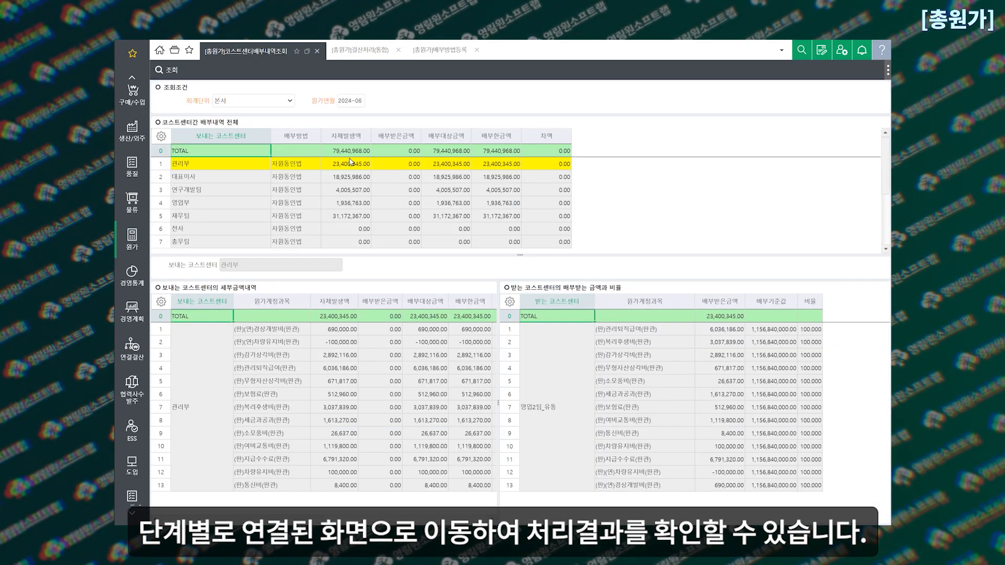
left_click(359, 51)
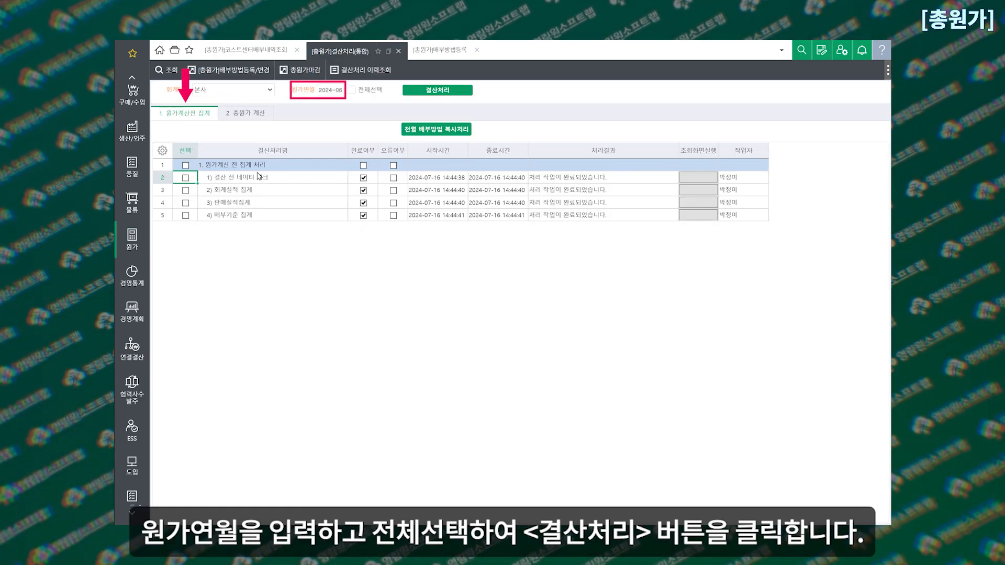
Run 결산처리 for all 원가계산전 집계 stages of 2024-06 and check the 배부기준 집계 row
left_click(352, 90)
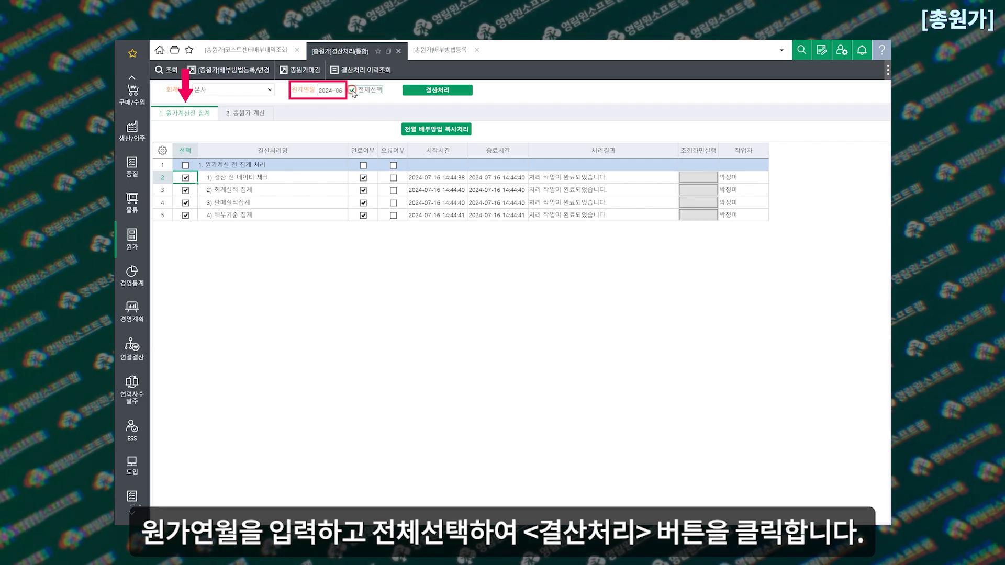
left_click(433, 91)
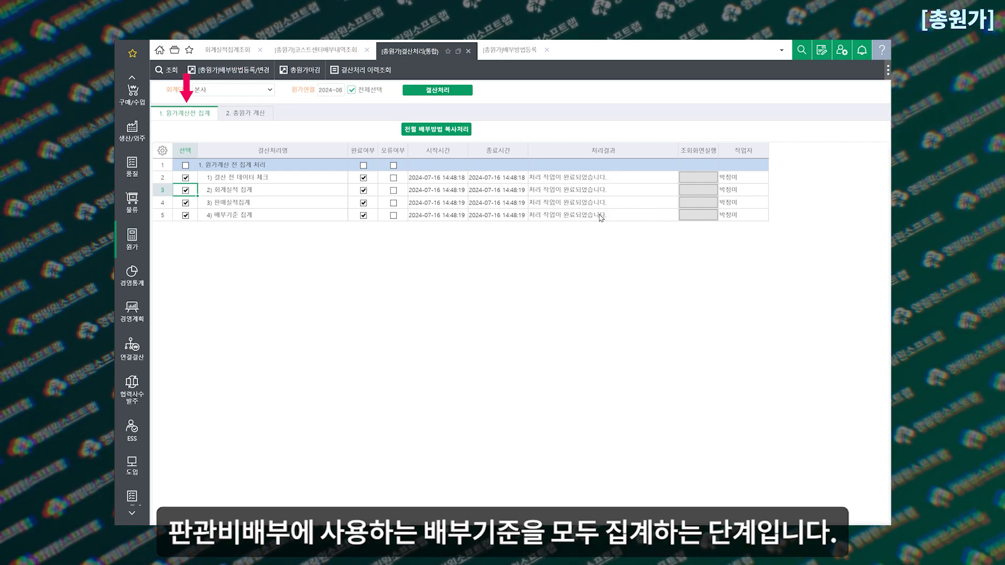
left_click(601, 218)
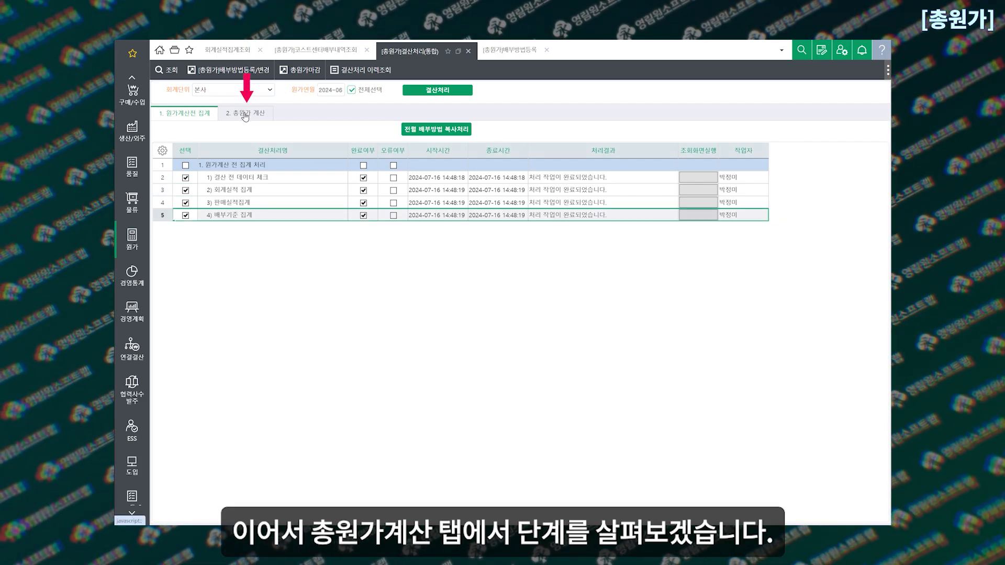
Review the 총원가 계산 stages and open the result screen linked to 수익성 집계 처리
left_click(244, 116)
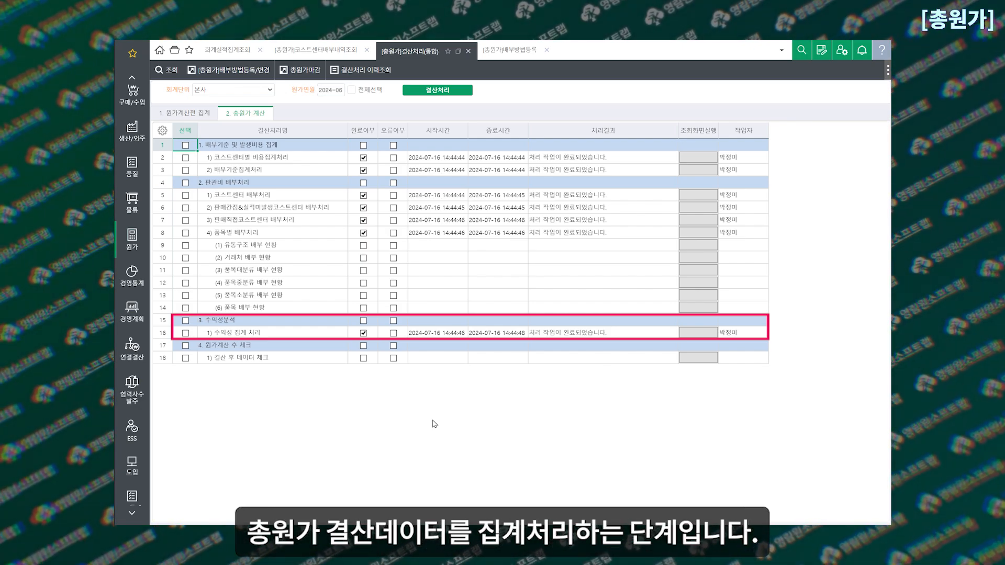
left_click(701, 332)
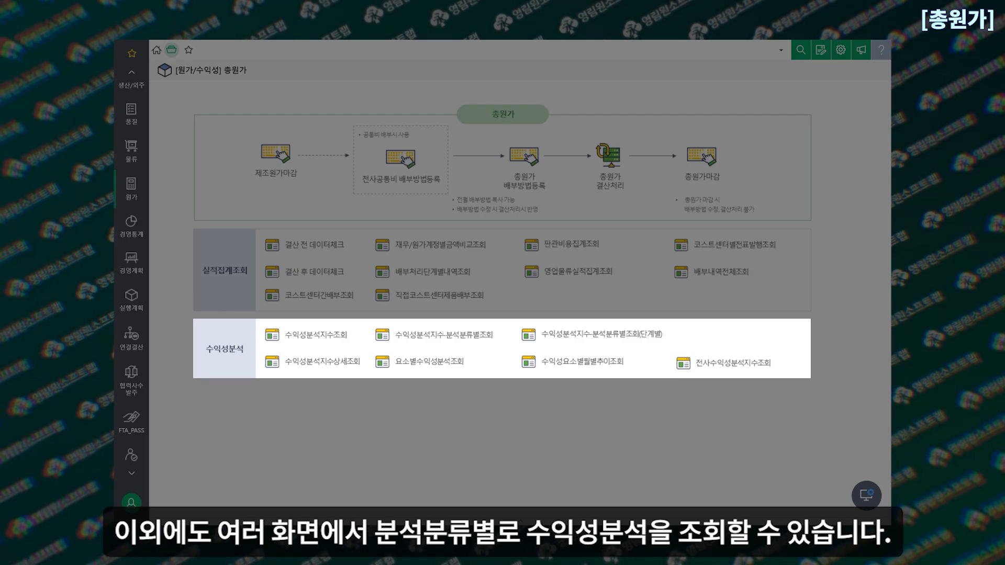
Open 수익성분석지수-분석분류별조회 and look through the available 분석분류대상 options
left_click(434, 335)
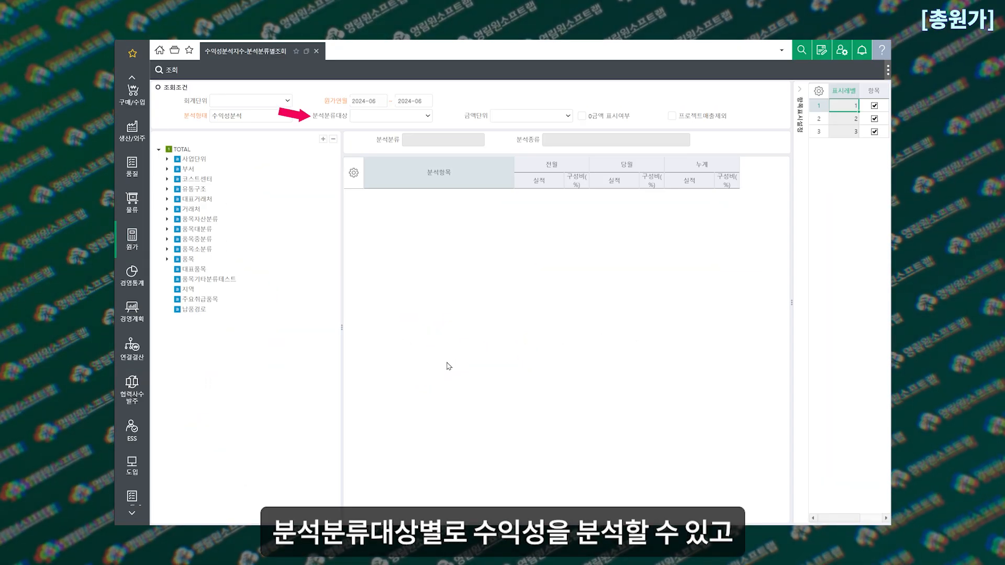
left_click(424, 116)
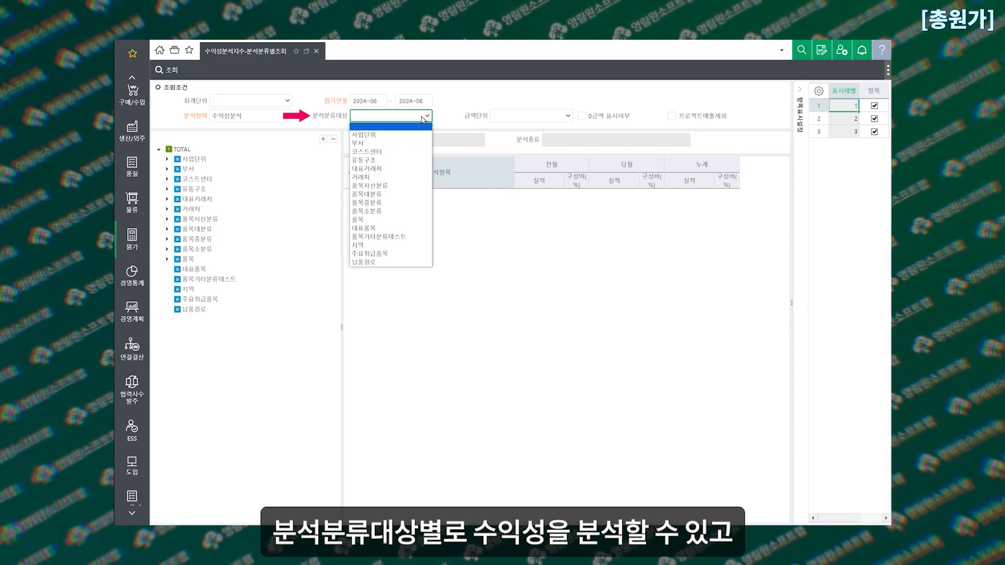
left_click(424, 119)
View the 2024-06 profitability of the 사업단위 entries 영림산업 and PC기기 유통사업, and of 영업2팀_유통 under 부서
left_click(167, 159)
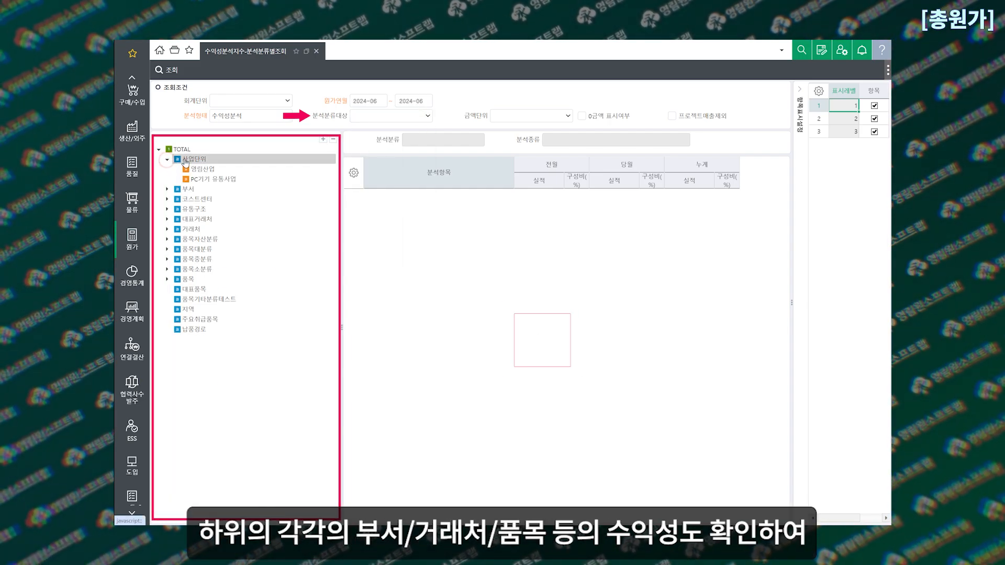
left_click(196, 159)
left_click(211, 170)
left_click(226, 178)
left_click(167, 189)
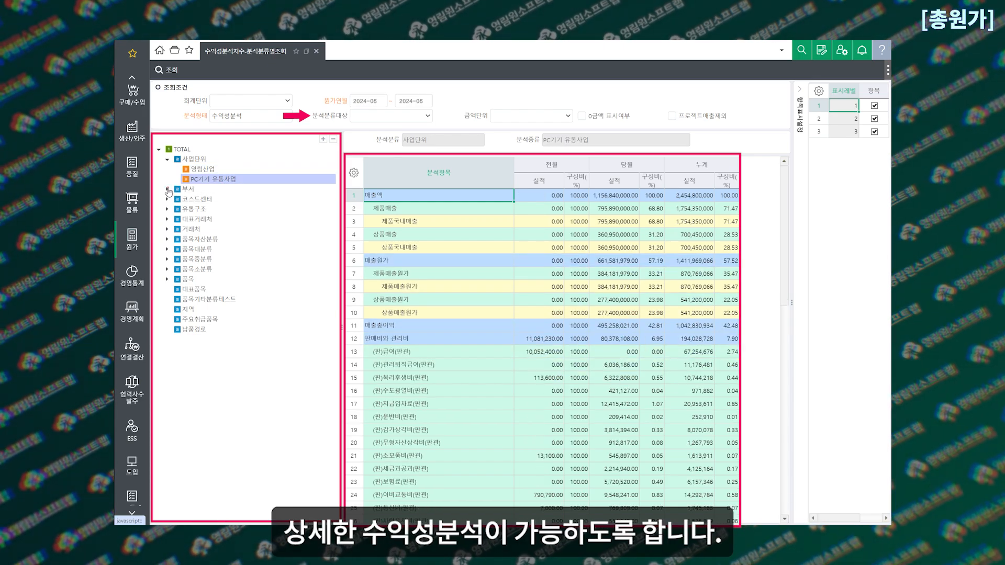
left_click(212, 200)
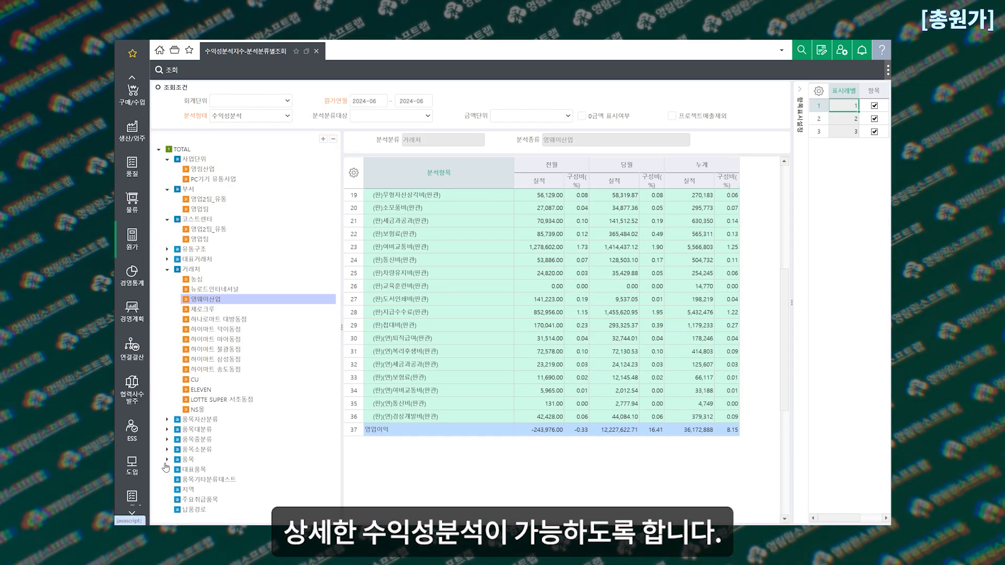
Mark 2024-06 as closed for 본사 in 총원가마감 and save
left_click(167, 460)
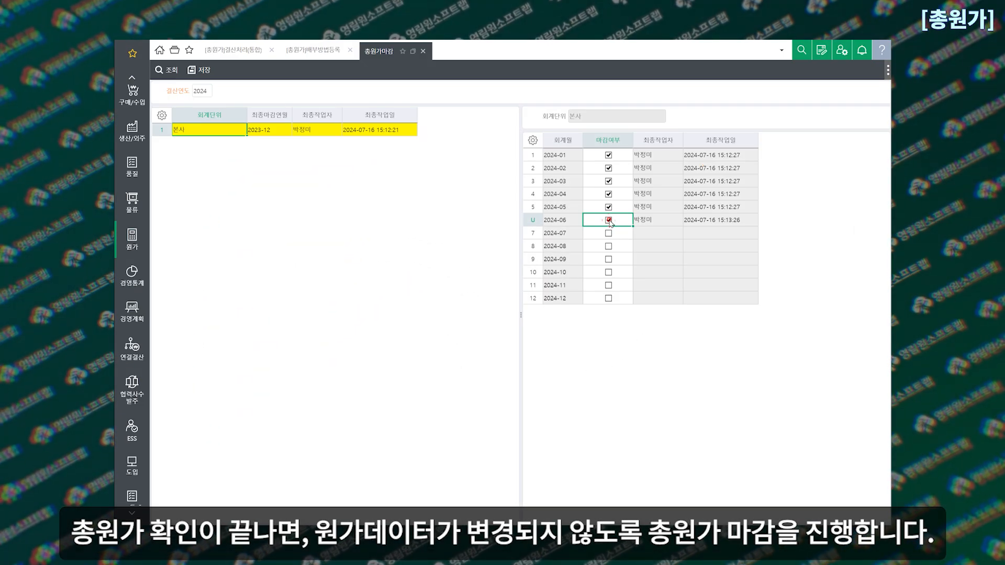
left_click(199, 70)
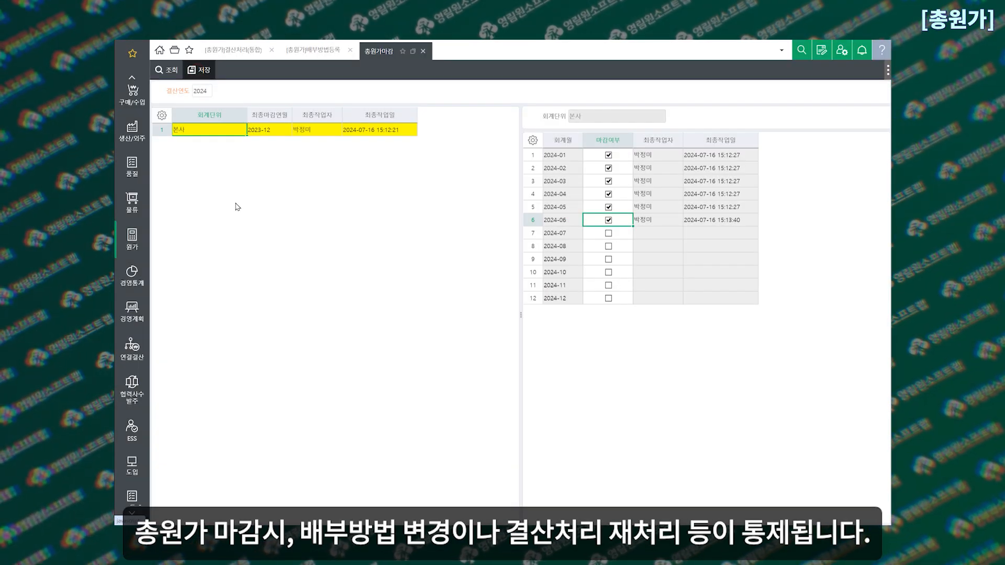